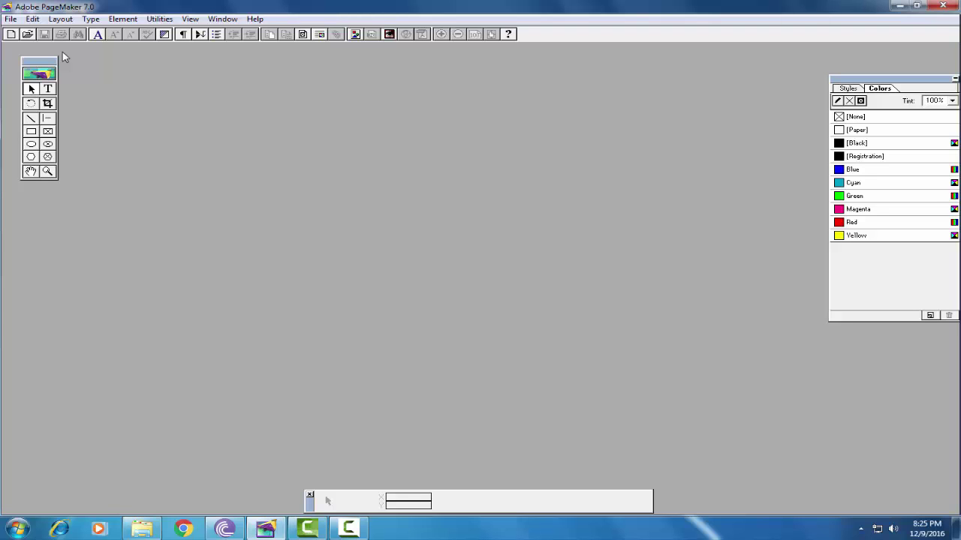
- Create a new one-page Letter document in tall orientation with double-sided facing pages
click(11, 19)
click(30, 33)
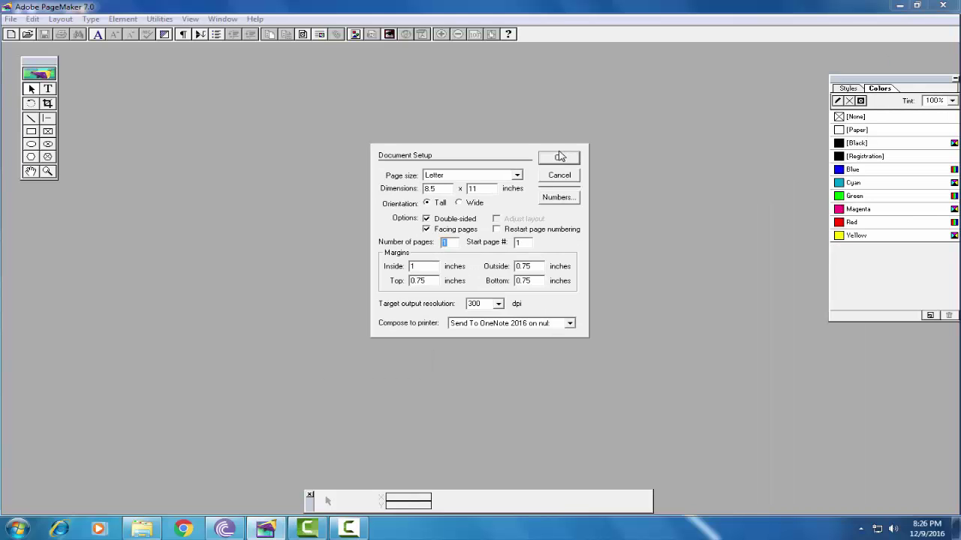
click(769, 109)
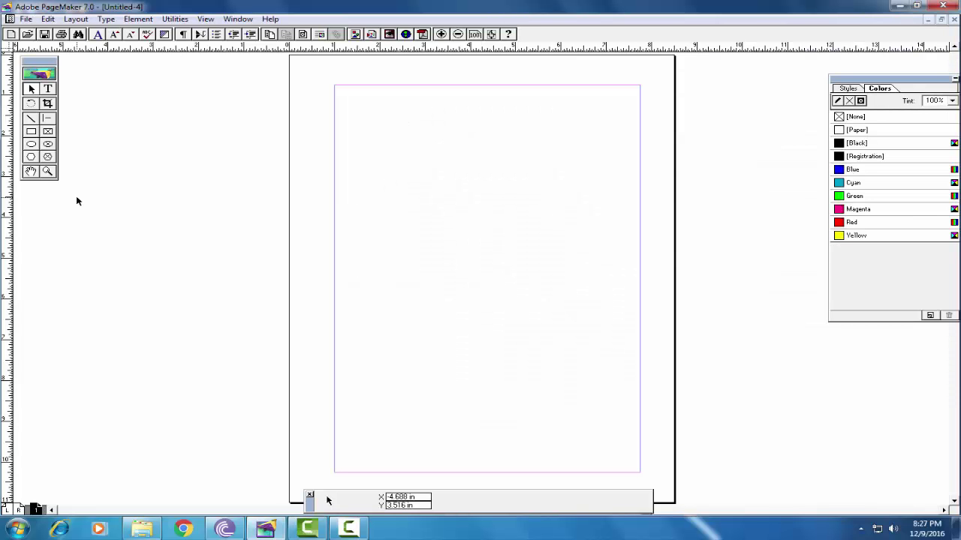
click(945, 510)
click(945, 511)
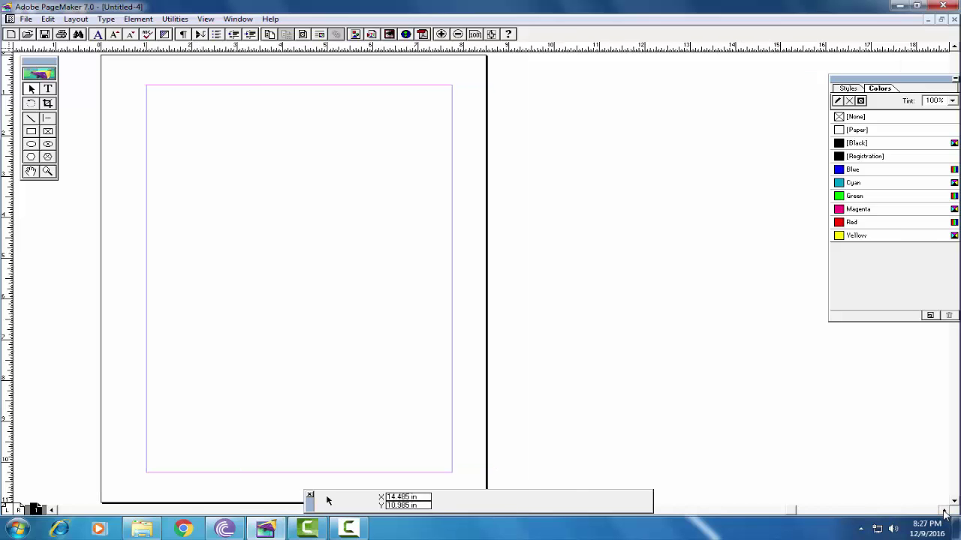
click(945, 511)
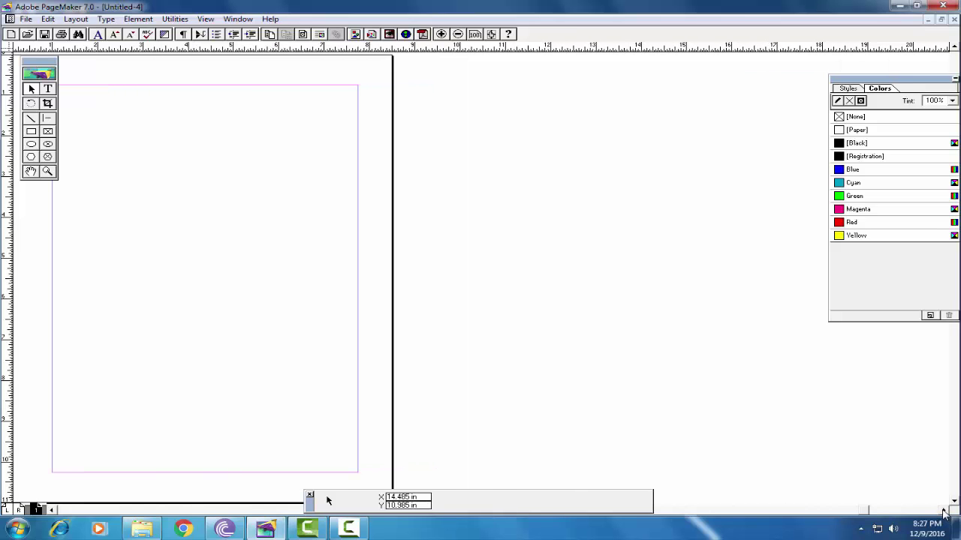
scroll(618, 429, left, 1)
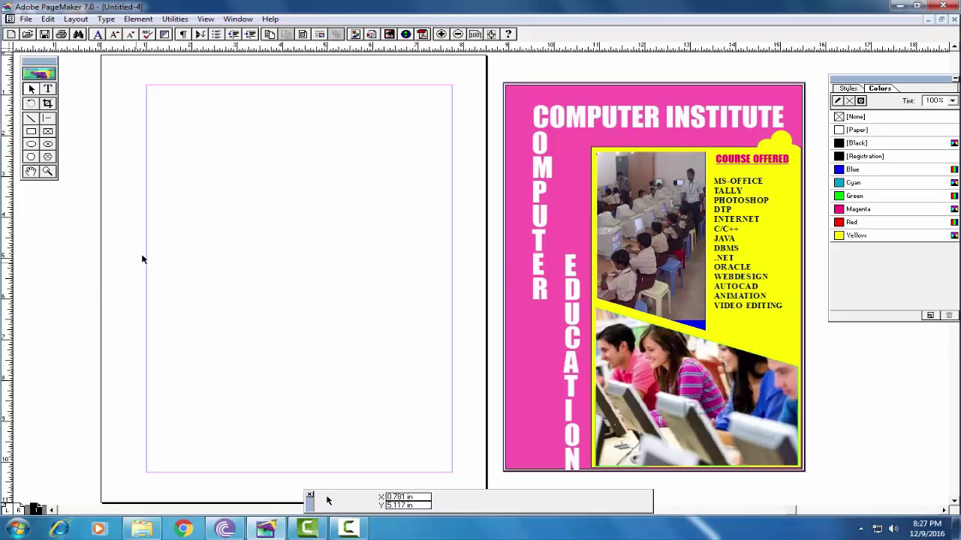
- Draw a 6.75 × 9.5 in rectangle along the page margins
click(31, 133)
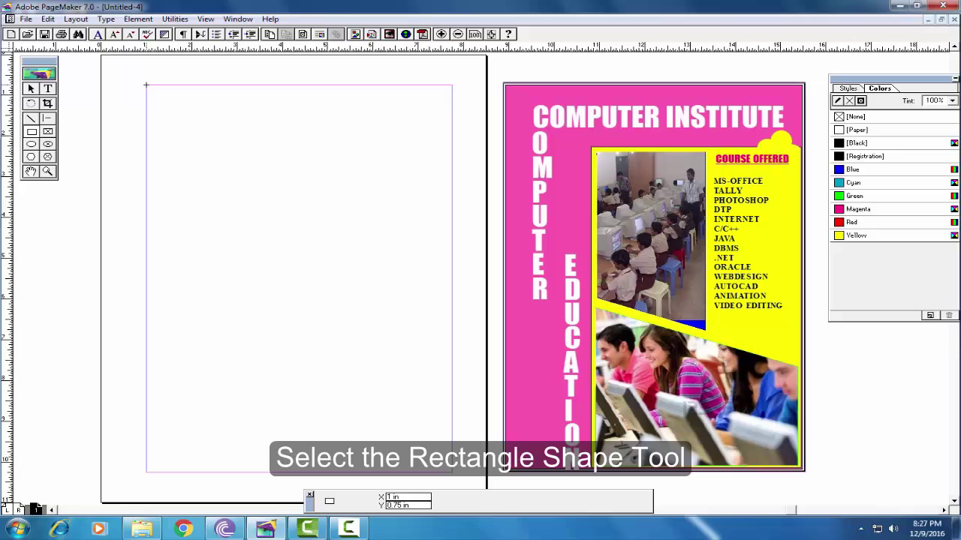
mouse_move(147, 85)
mouse_down()
mouse_move(376, 409)
mouse_move(451, 473)
mouse_up()
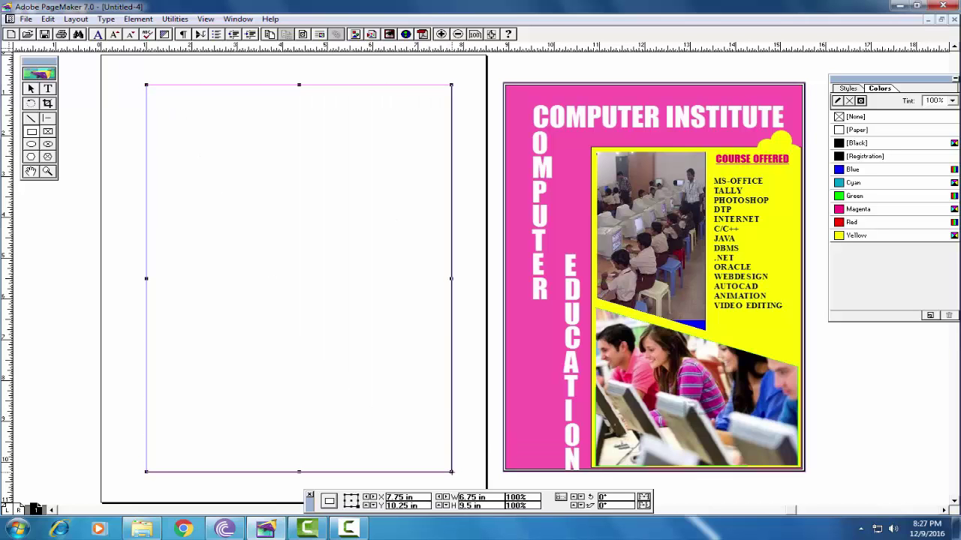
- Apply a 5 pt double-line stroke to the margin rectangle
click(138, 20)
mouse_move(147, 48)
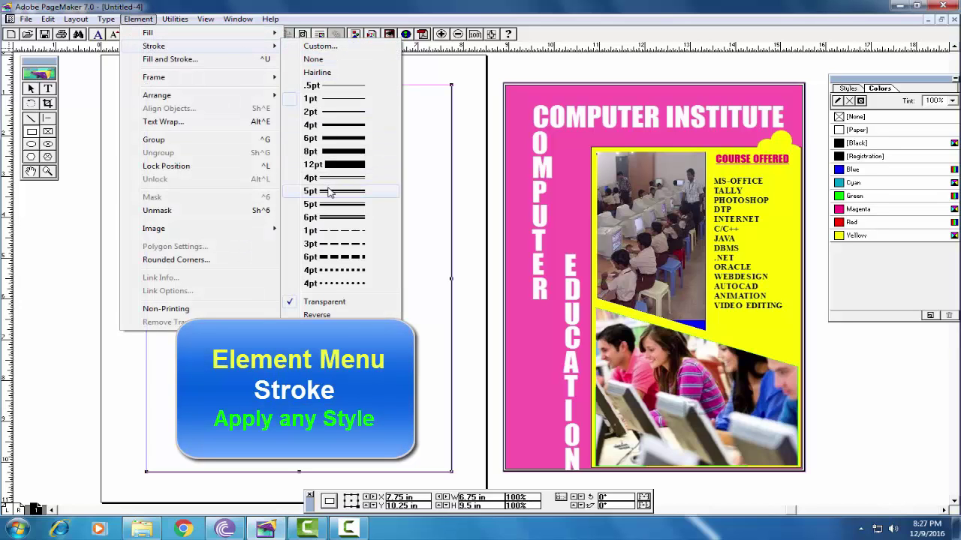
click(328, 192)
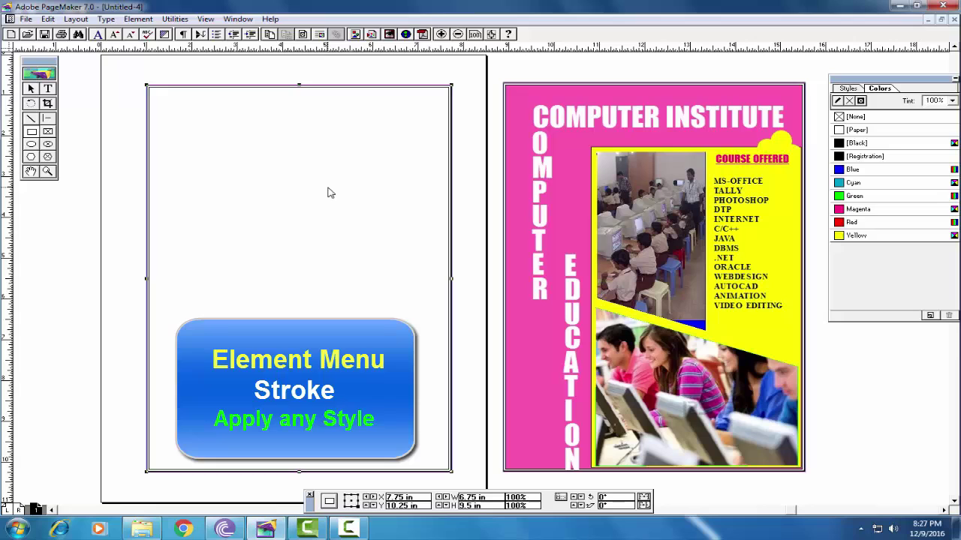
- Set the margin rectangle's stroke to the solid 4 pt line
click(138, 19)
mouse_move(240, 50)
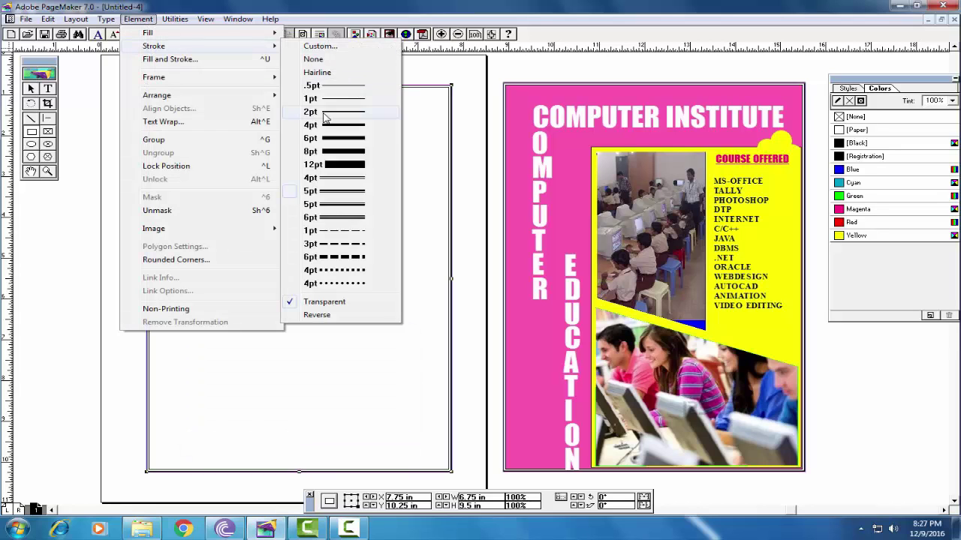
click(325, 126)
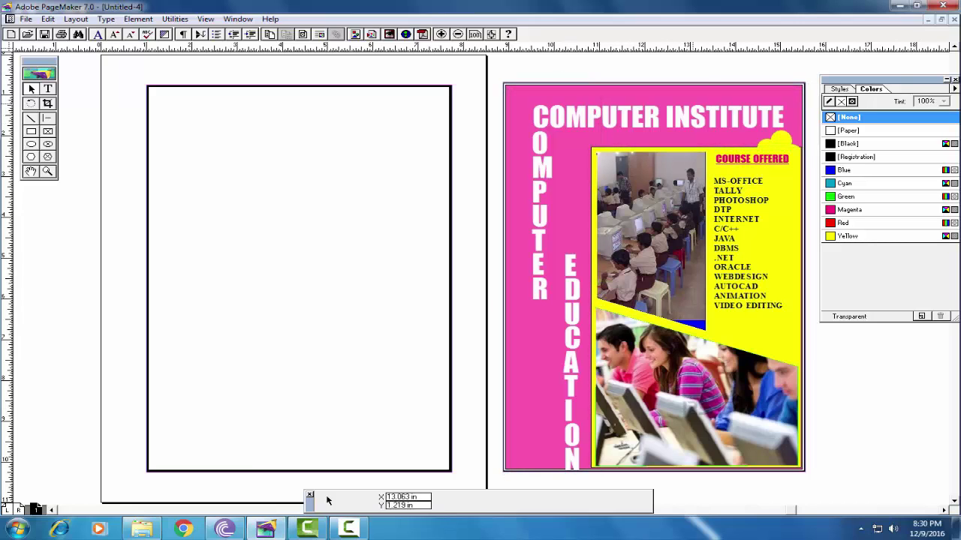
- Draw two Magenta-filled bands inside the border: about 1.95 × 9.5 in down its left edge and about 6.75 × 1.67 in across its top
click(32, 131)
drag(148, 87, 180, 286)
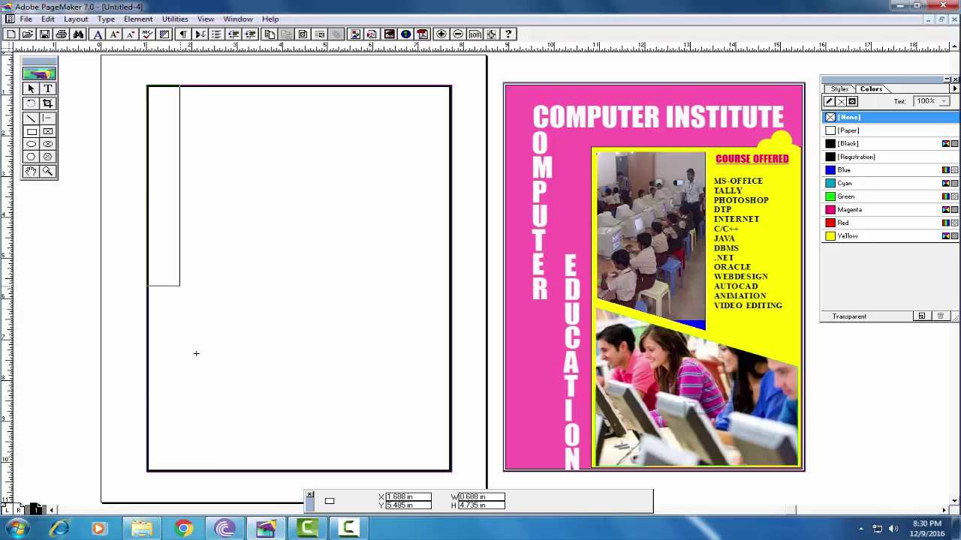
drag(196, 353, 233, 472)
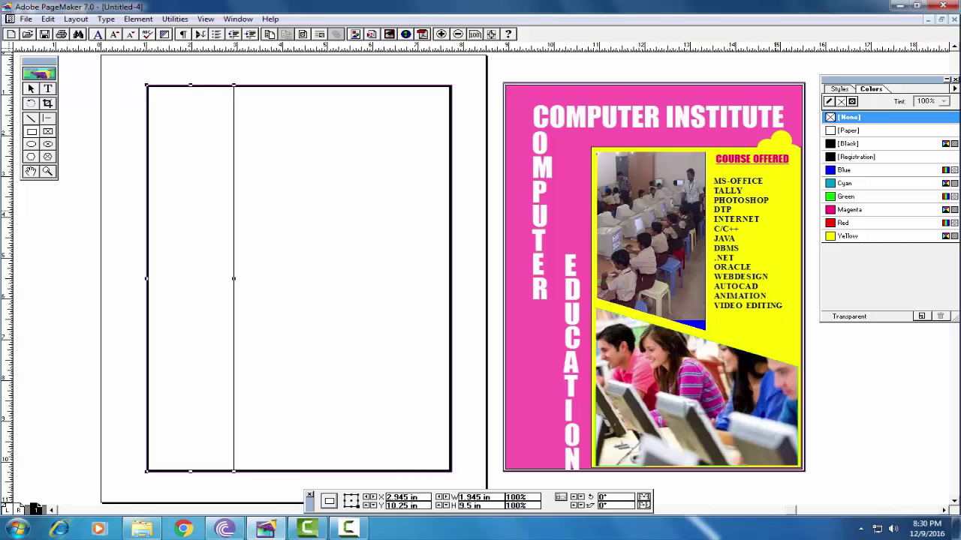
click(853, 102)
click(849, 211)
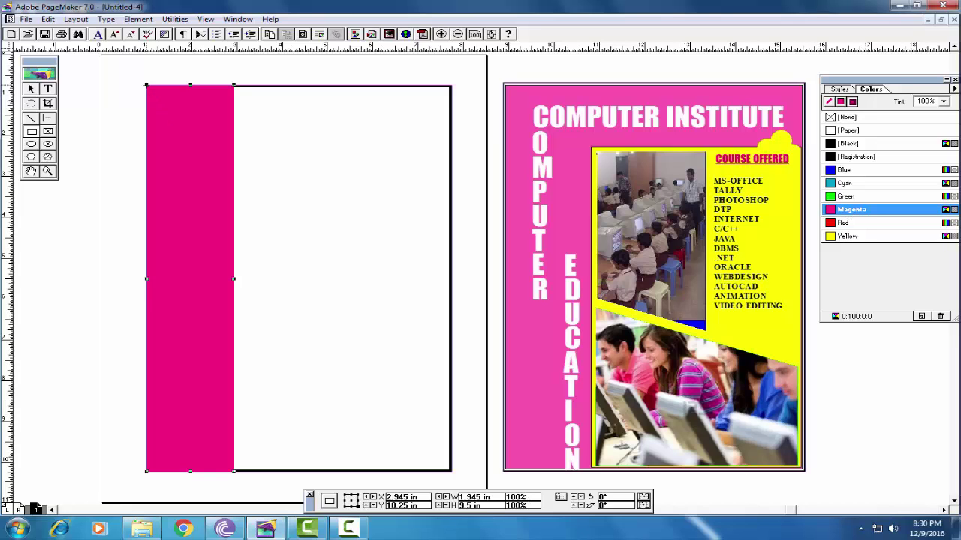
drag(146, 85, 451, 153)
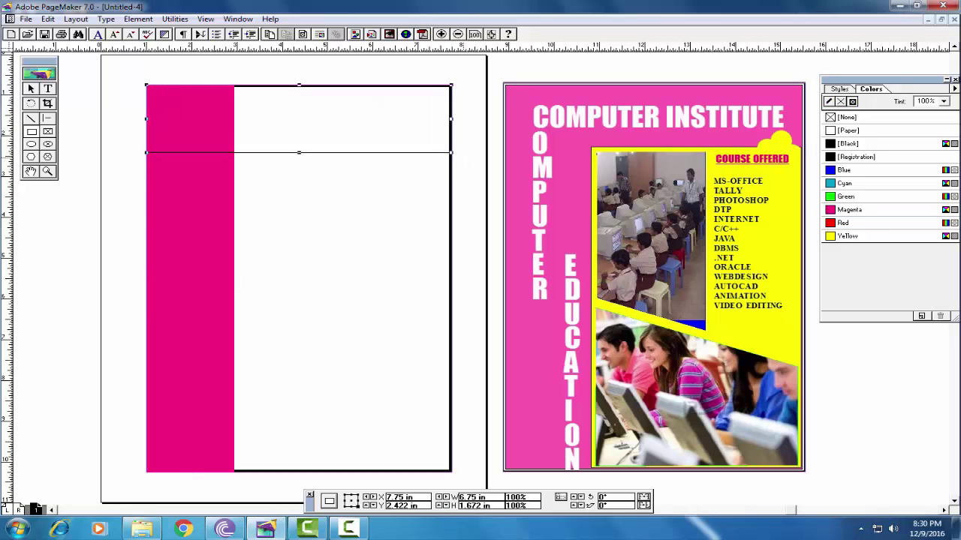
click(845, 211)
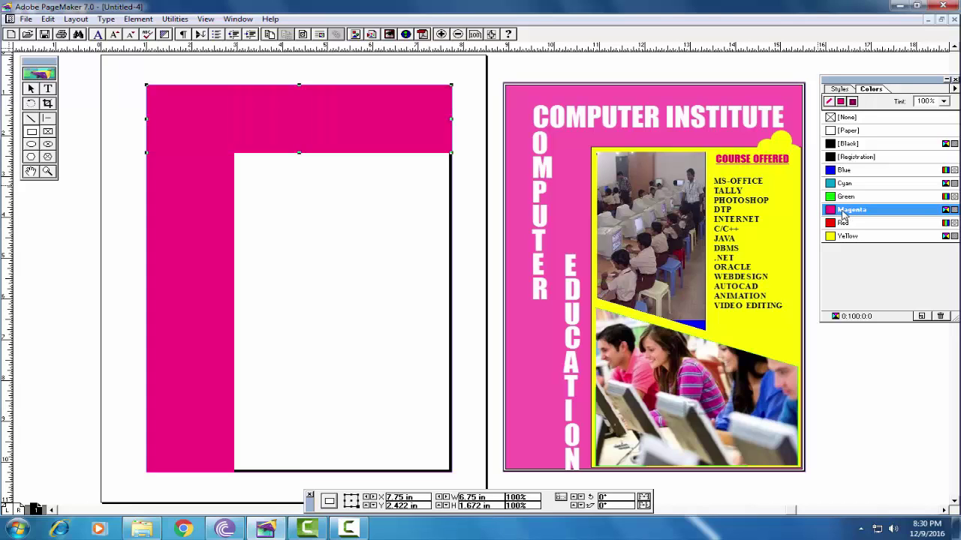
- Bring the page border rectangle to the front of the magenta bands
click(31, 89)
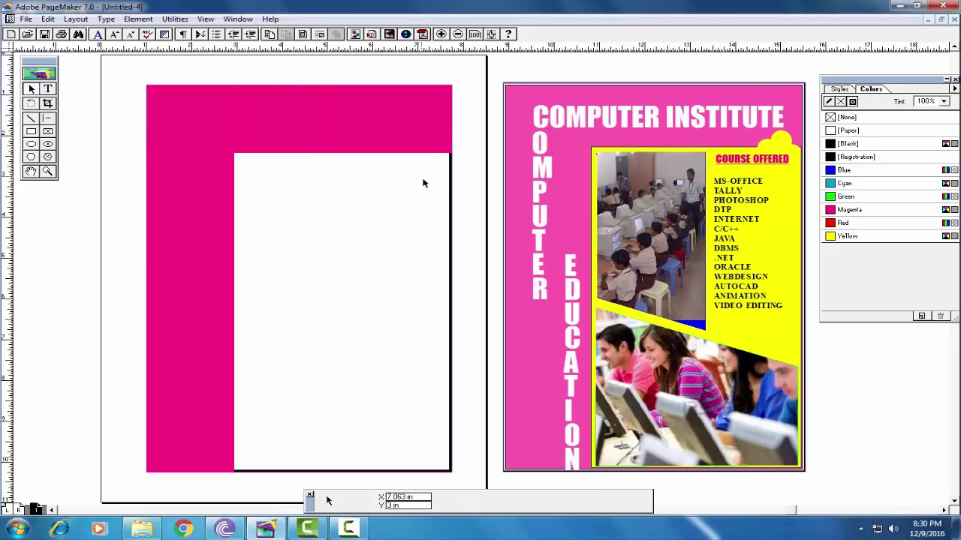
click(395, 471)
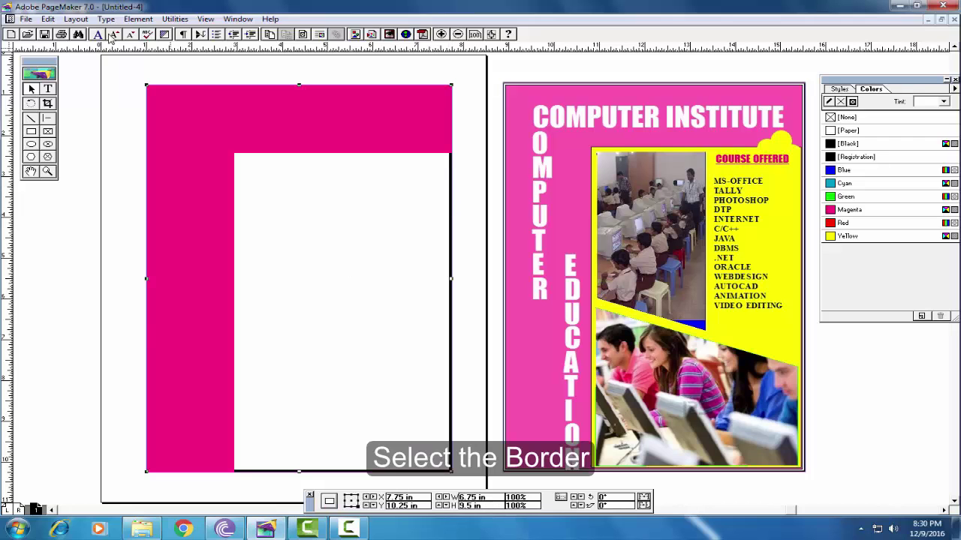
click(137, 19)
mouse_move(154, 97)
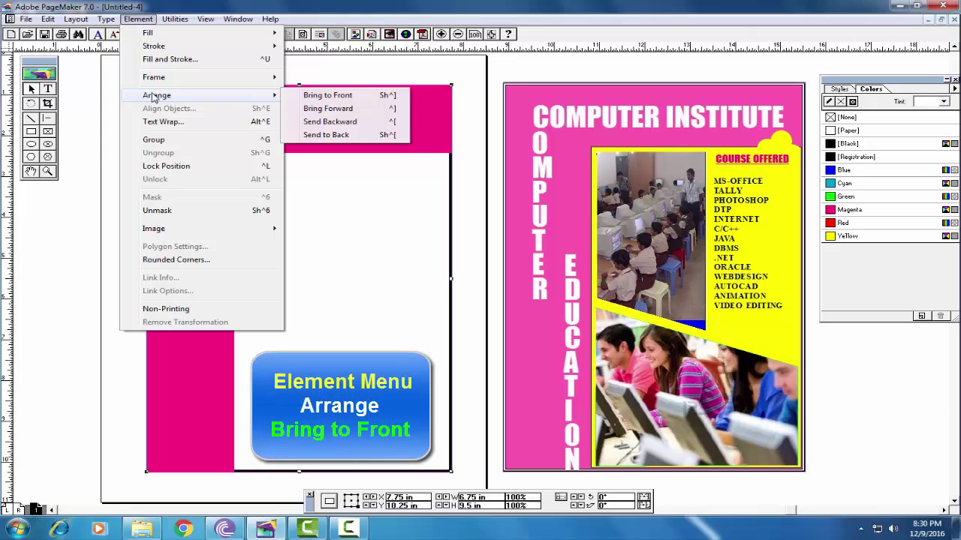
click(308, 97)
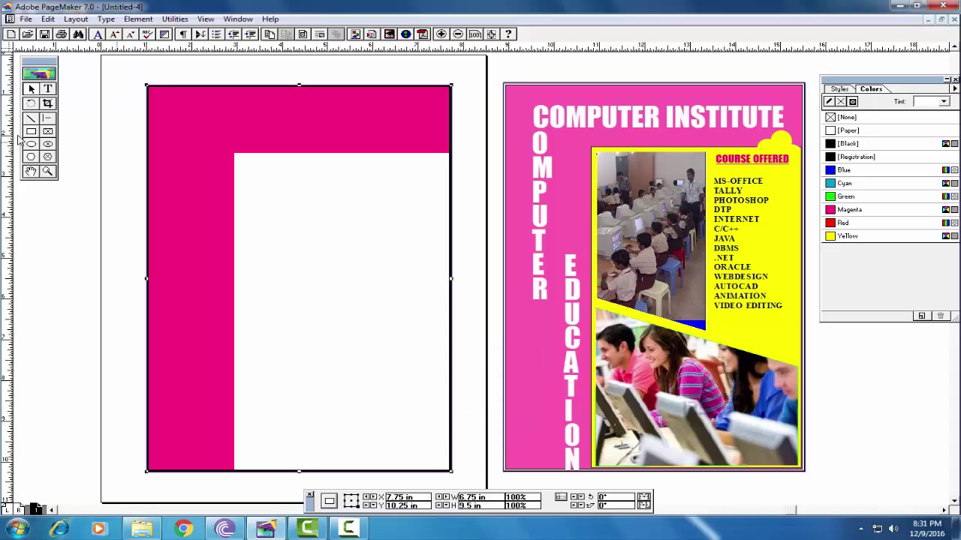
- Start a text block about 5.95 in wide in the upper magenta band with a font size of 60
click(47, 89)
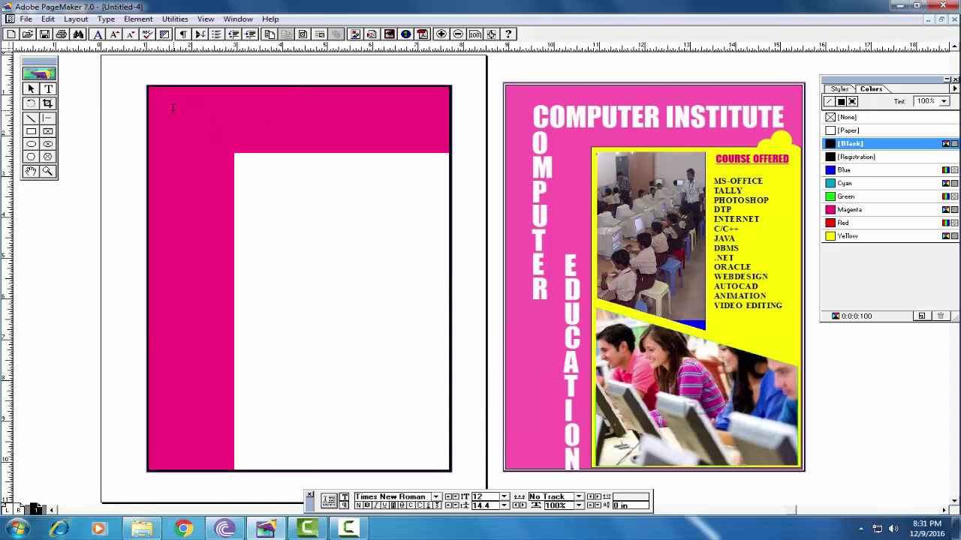
drag(173, 101, 443, 141)
click(504, 496)
click(487, 489)
click(504, 496)
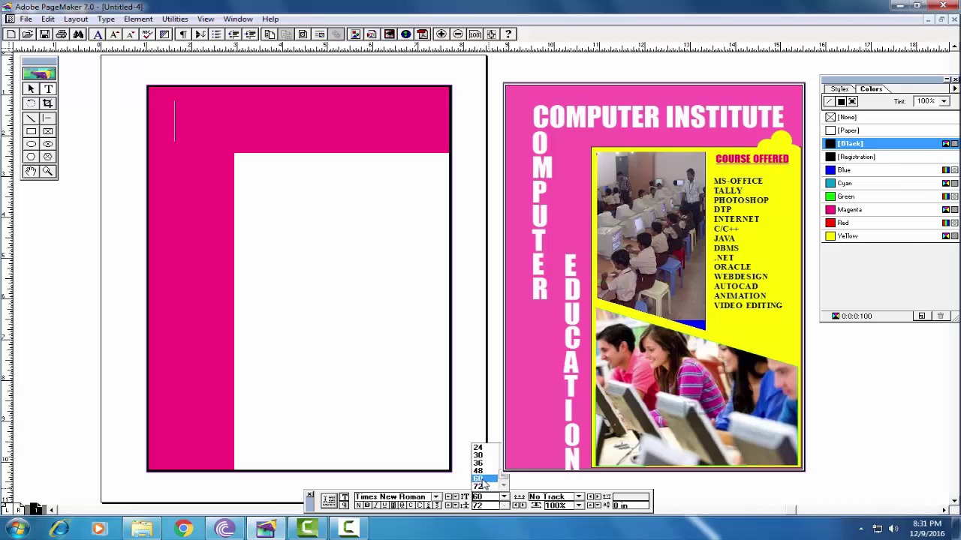
click(483, 481)
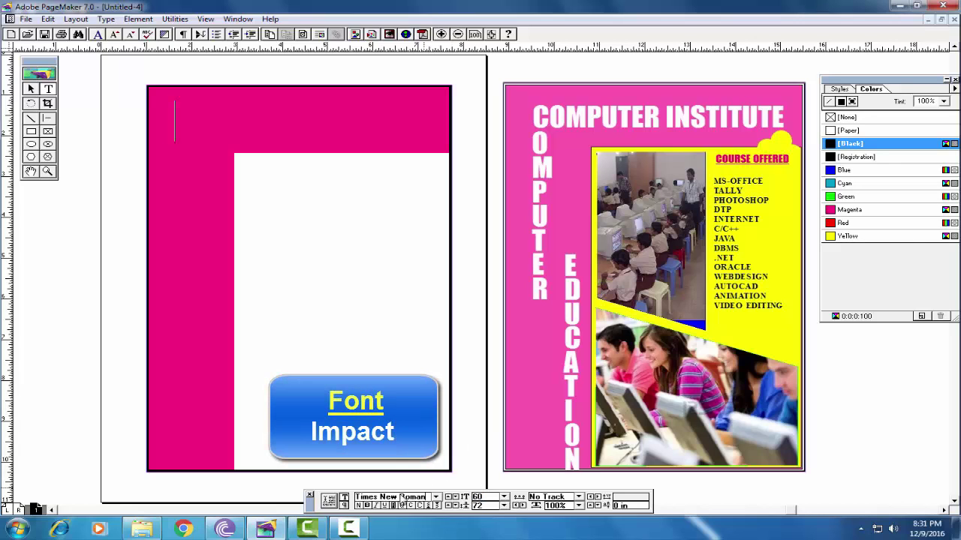
- Set the font of the heading text block to Impact
click(391, 497)
text(IMG Baby)
click(436, 497)
click(437, 489)
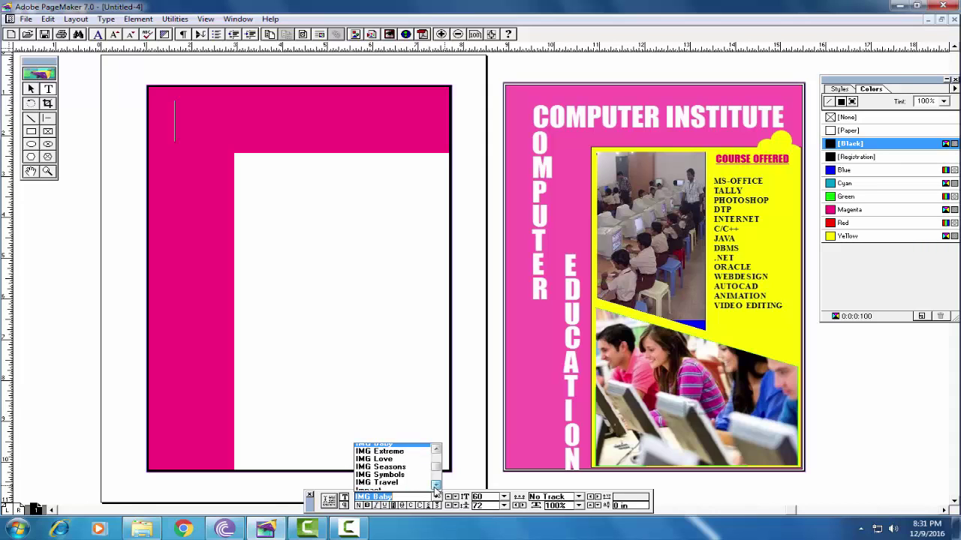
click(375, 455)
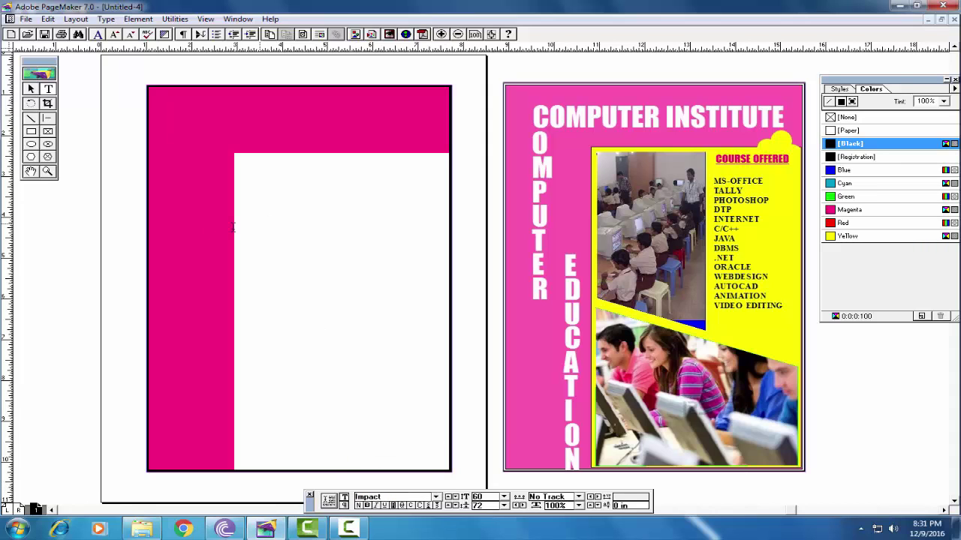
- Set the text color to Paper and enter the heading "COMPUTERS ADDA"
click(850, 131)
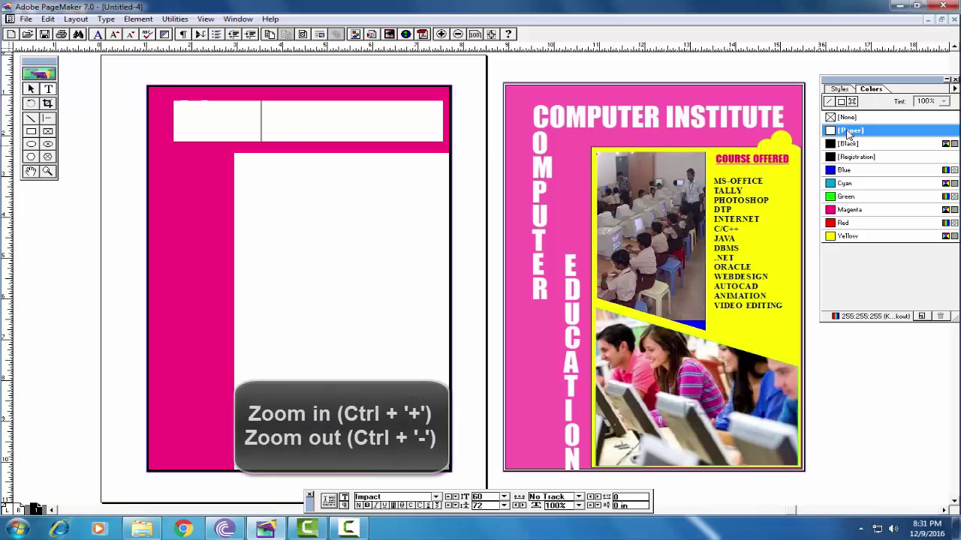
key(ctrl+minus)
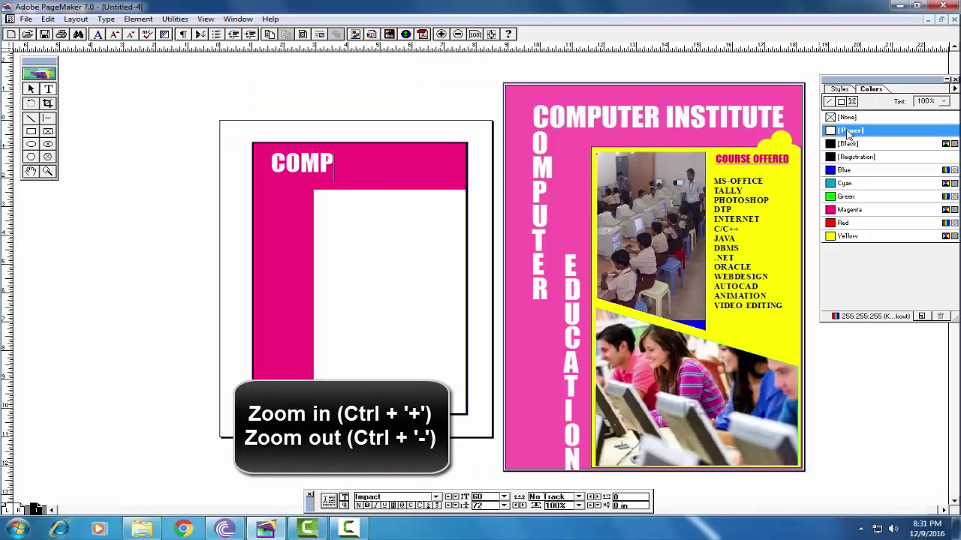
text(UTERS)
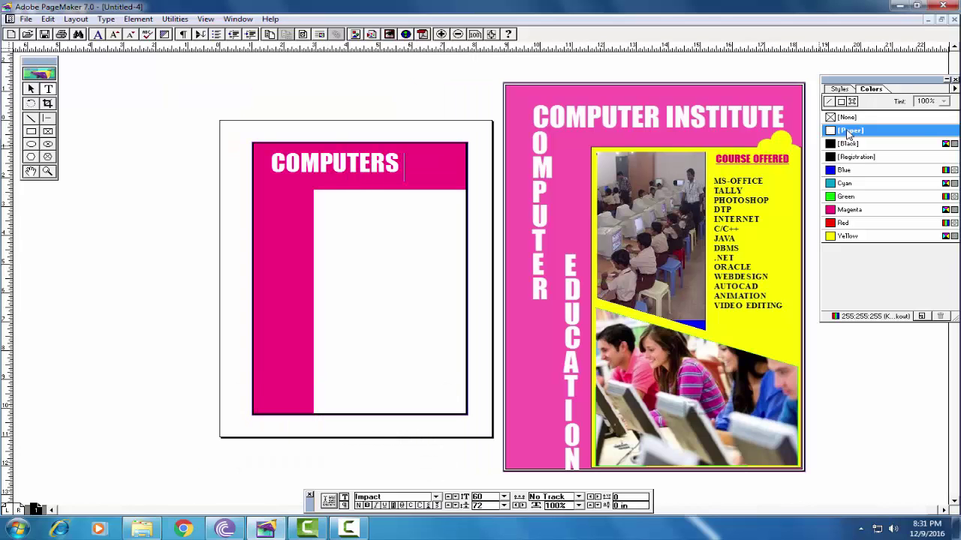
text( ADDA)
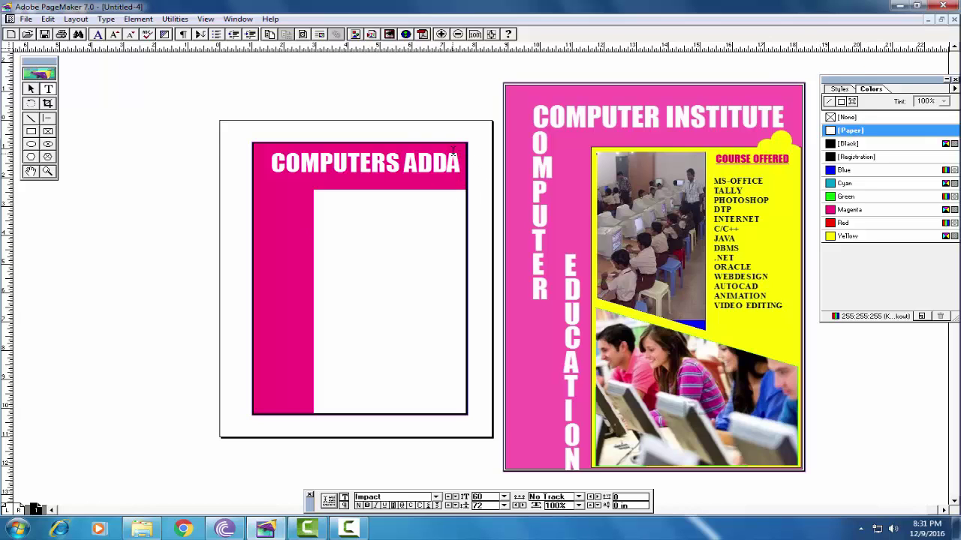
- Shift the heading text block slightly to the left within the upper magenta band
key(ctrl+equal)
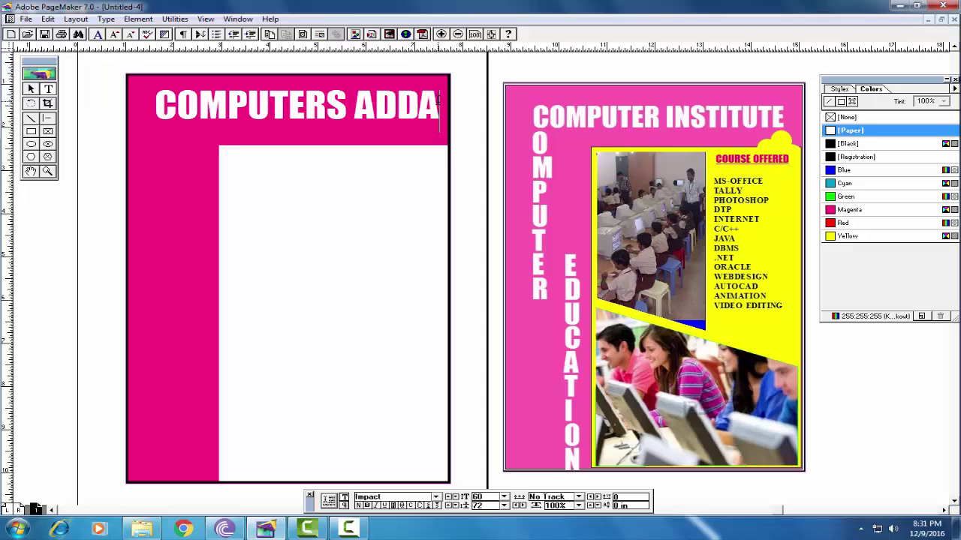
drag(442, 112, 154, 97)
key(shift+F1)
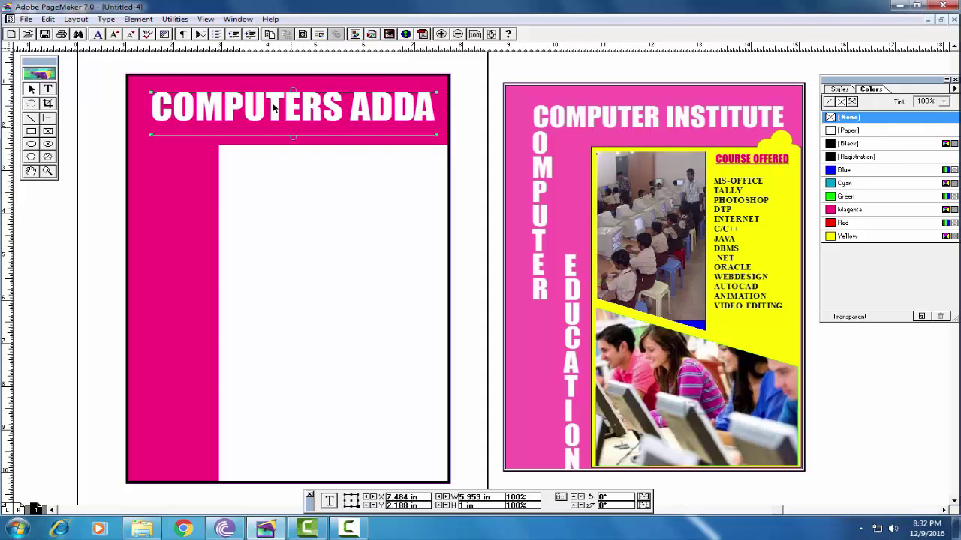
- Start a new text block near the top of the vertical magenta band with a font size of 48
click(48, 89)
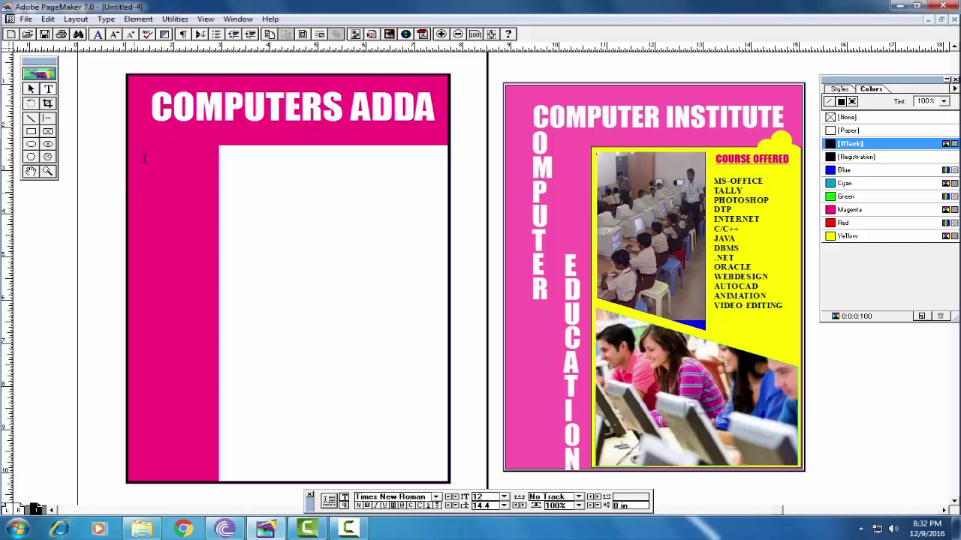
drag(138, 150, 188, 205)
click(504, 497)
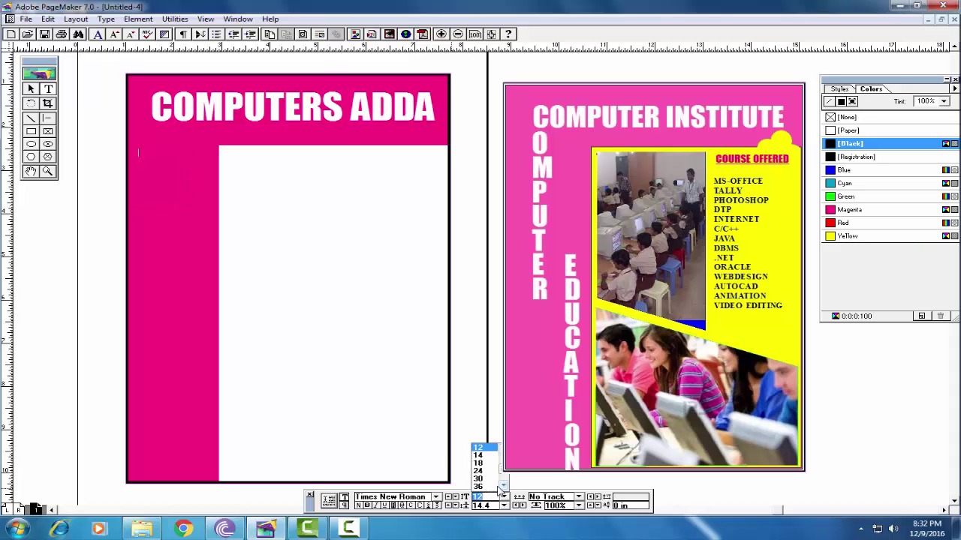
click(481, 471)
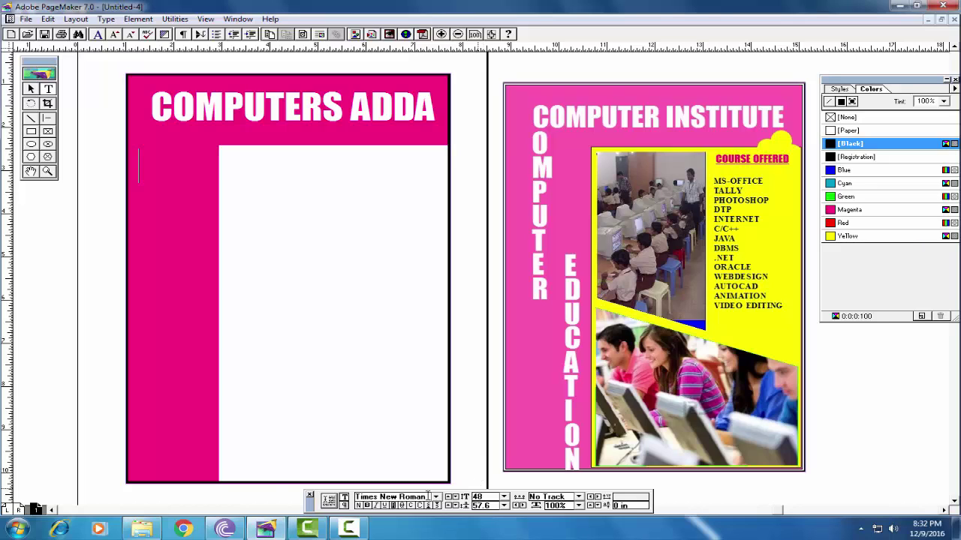
- Set the new text block's font to Impact and its text color to Paper
drag(427, 497, 290, 488)
text(IMG Baby)
click(436, 497)
click(436, 486)
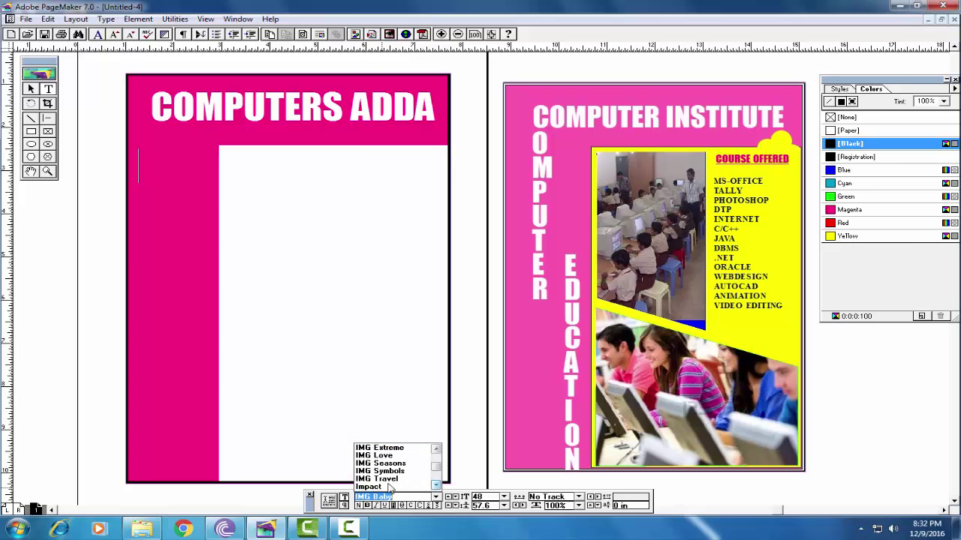
click(388, 487)
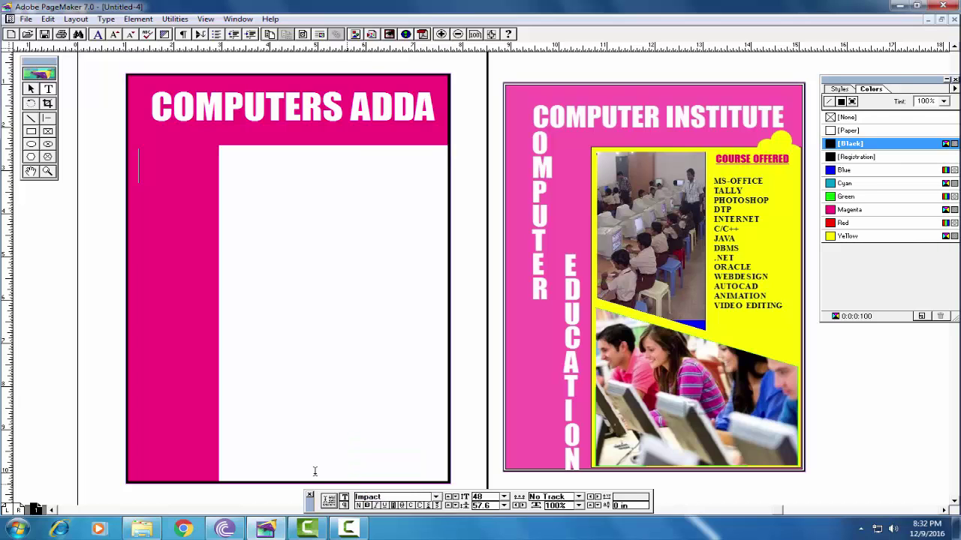
click(847, 132)
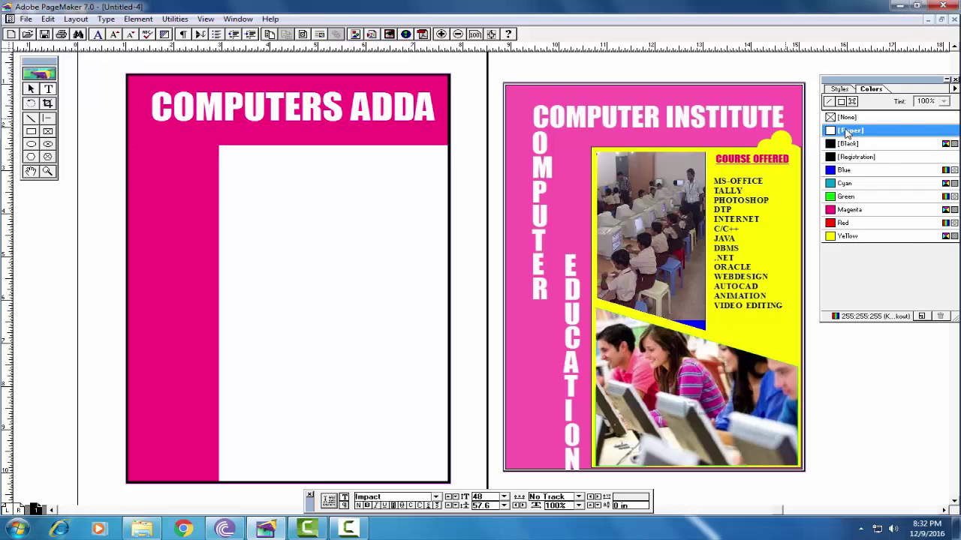
- Enter "TELUGU" in the vertical magenta band with one letter per line
text(T )
text(E)
key(Return)
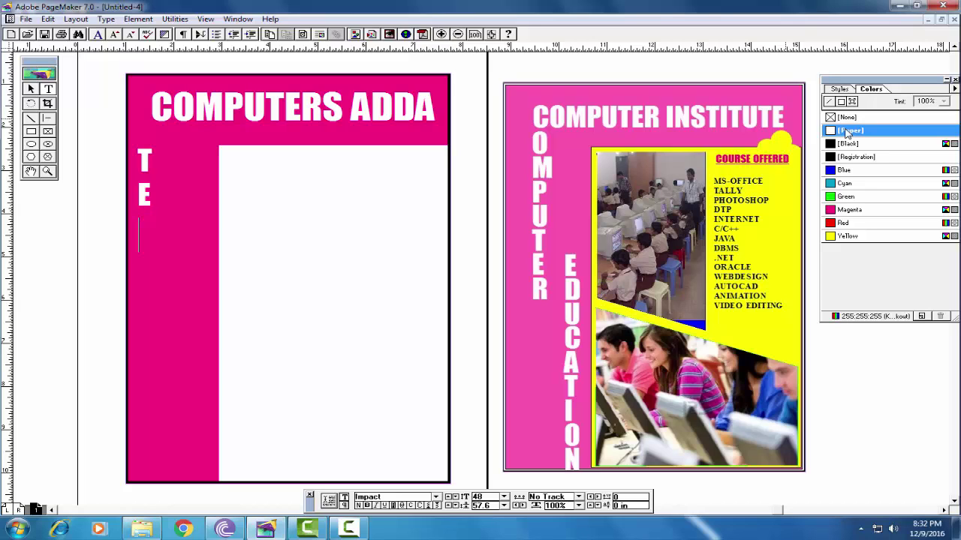
text(L)
key(Return)
text(U)
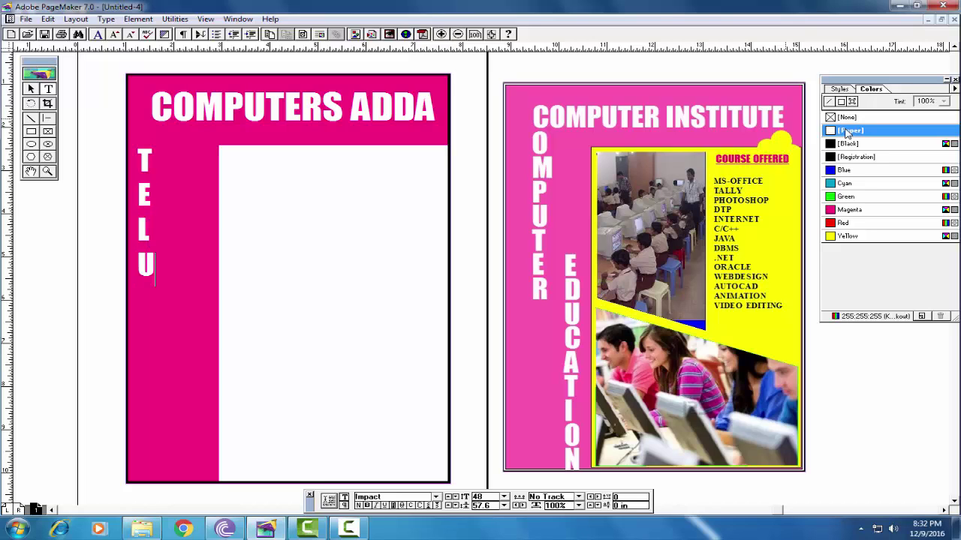
key(Return)
text(G)
key(Return)
text(U)
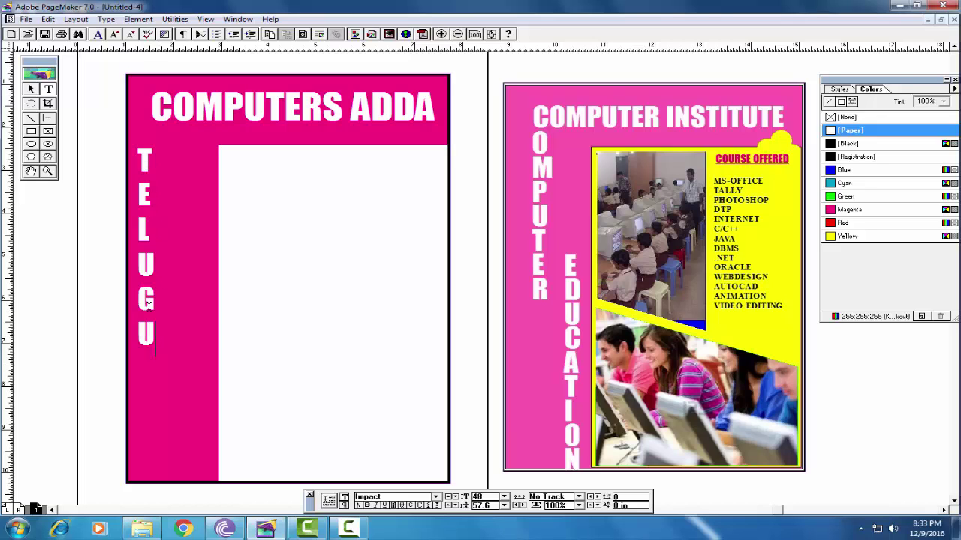
- Set the leading of the vertical TELUGU text to 47
drag(153, 340, 136, 148)
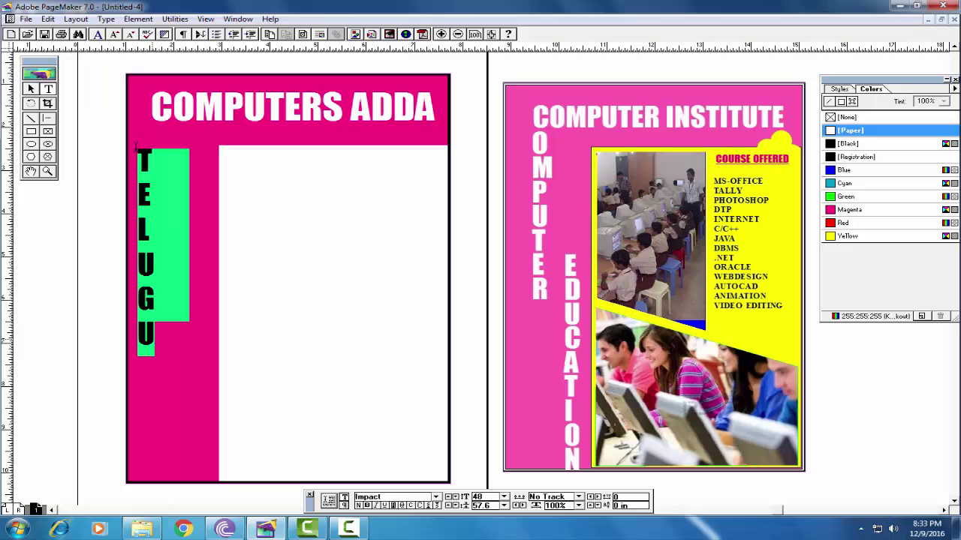
double_click(476, 496)
click(504, 505)
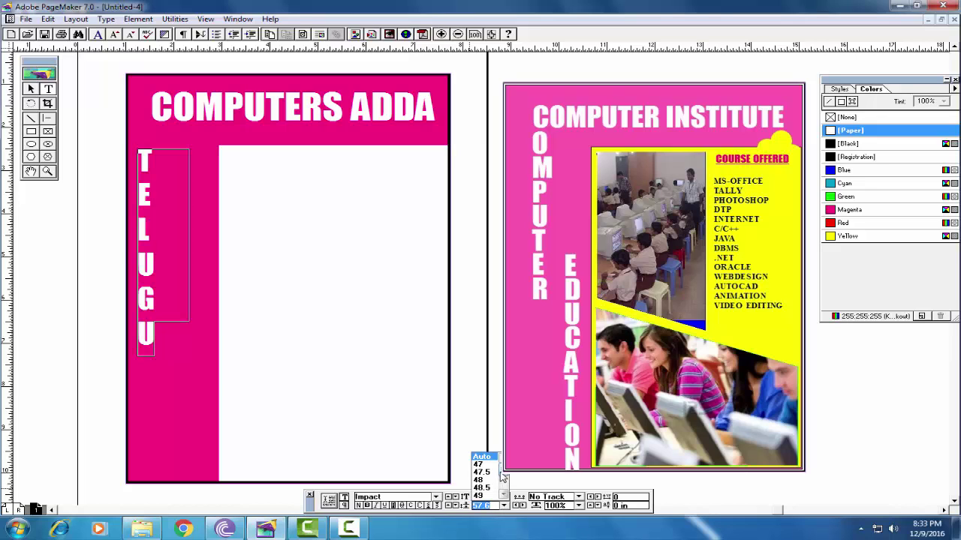
click(478, 465)
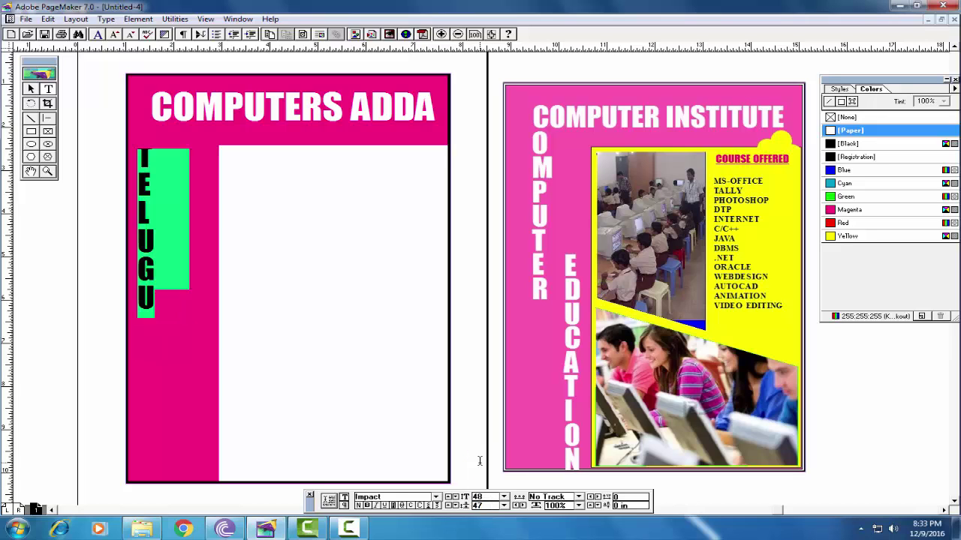
click(156, 299)
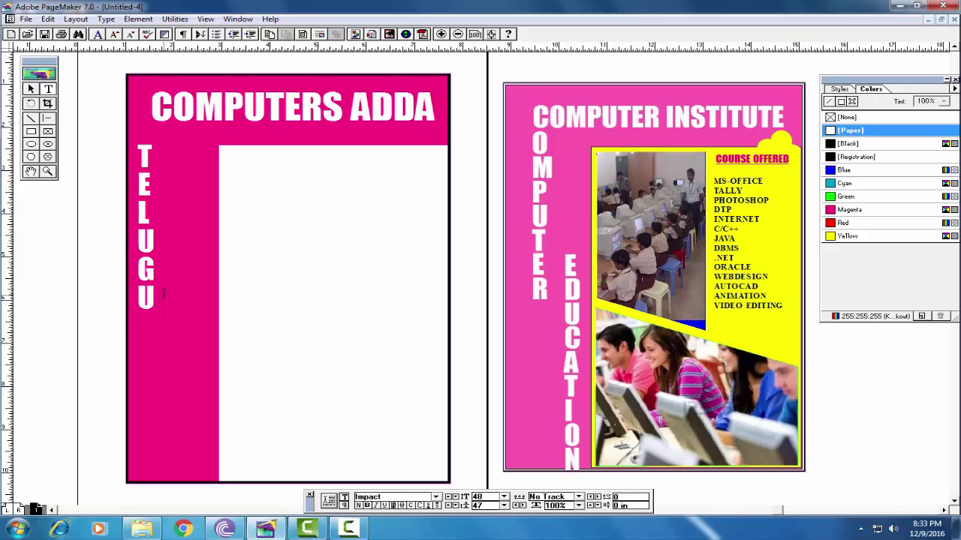
- Duplicate the TELUGU text block and place the copy to its right and slightly lower in the magenta band
click(32, 90)
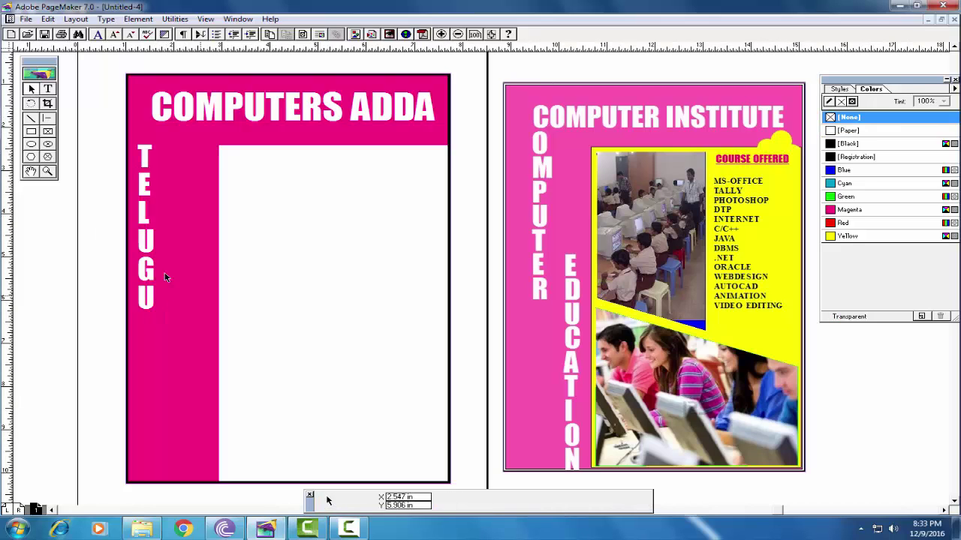
click(147, 240)
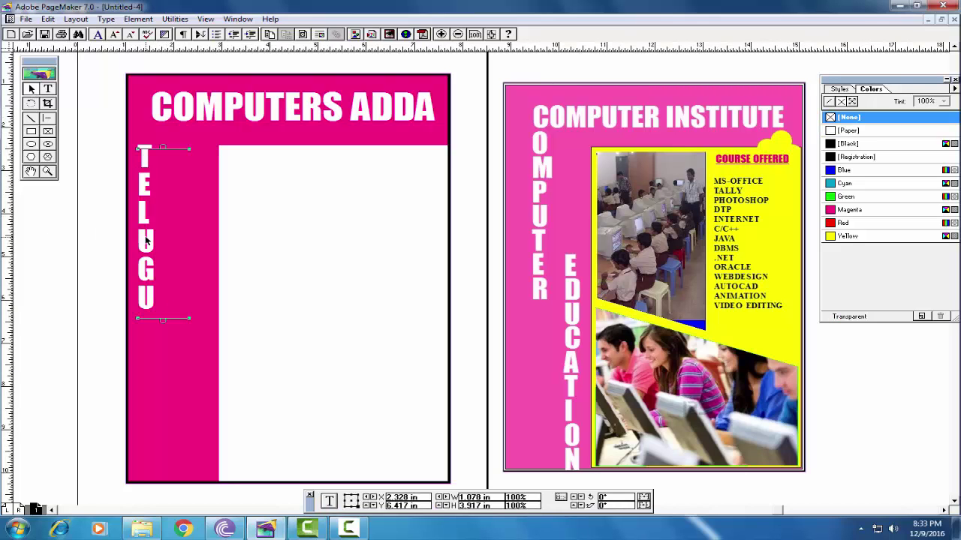
drag(146, 240, 168, 289)
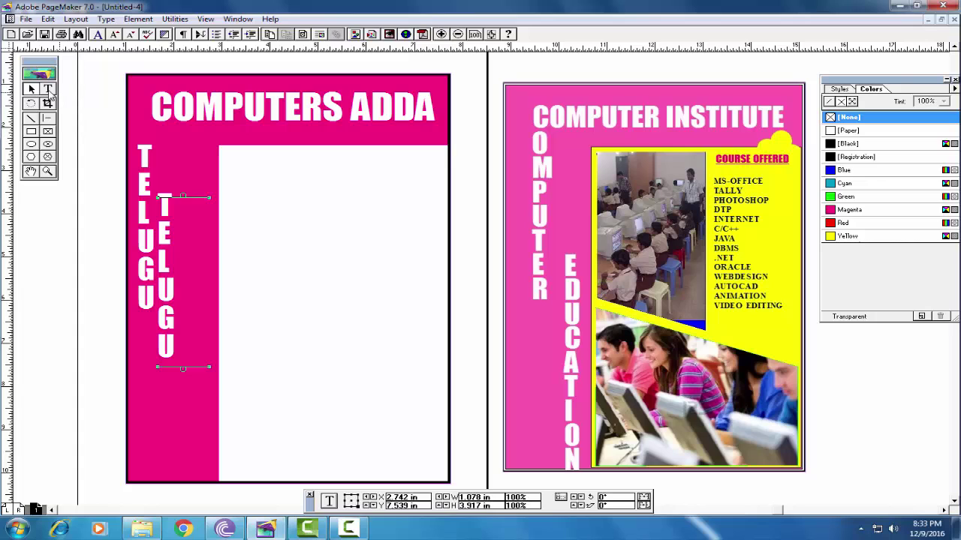
- Replace the text of the duplicated block with "VIDEO", one letter per line
click(48, 89)
drag(174, 343, 163, 195)
key(Delete)
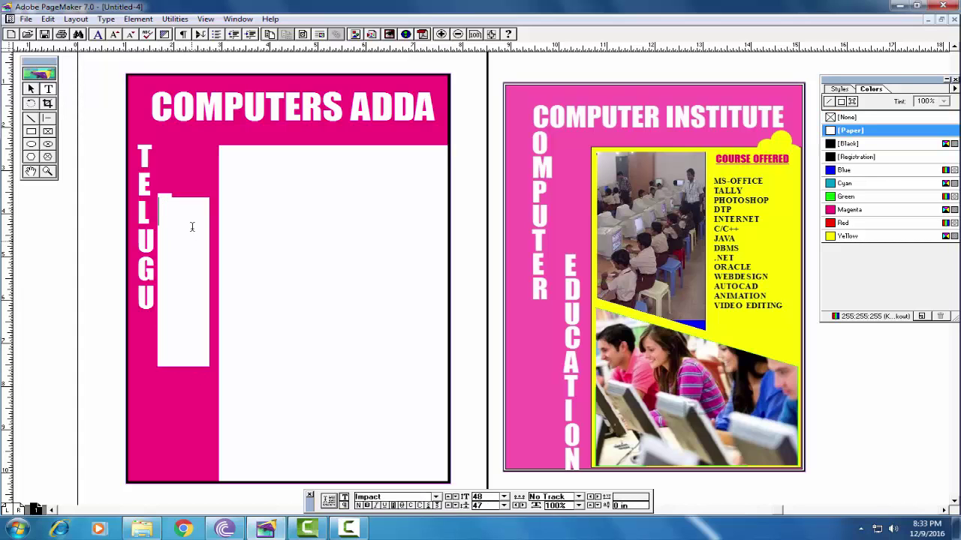
key(ctrl+0)
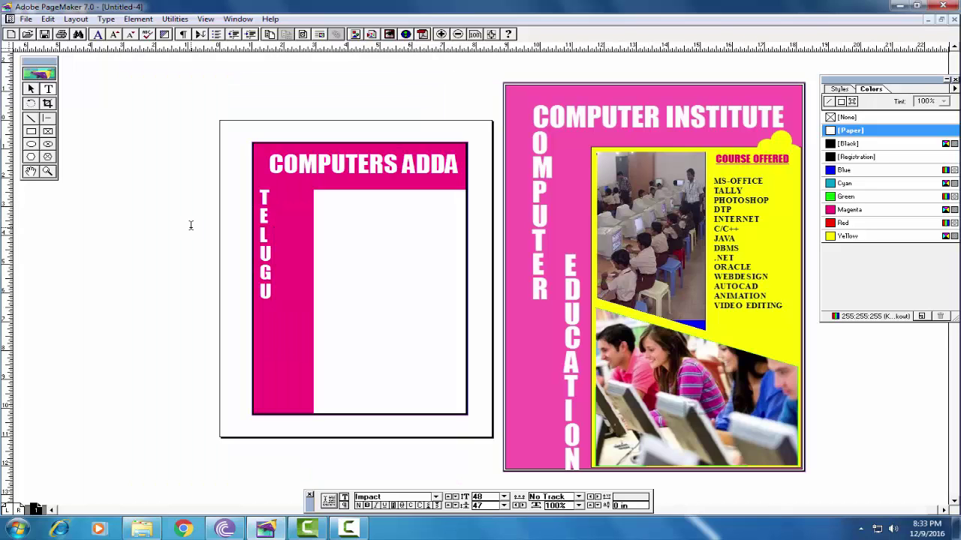
text(V I)
key(Return)
text(DE)
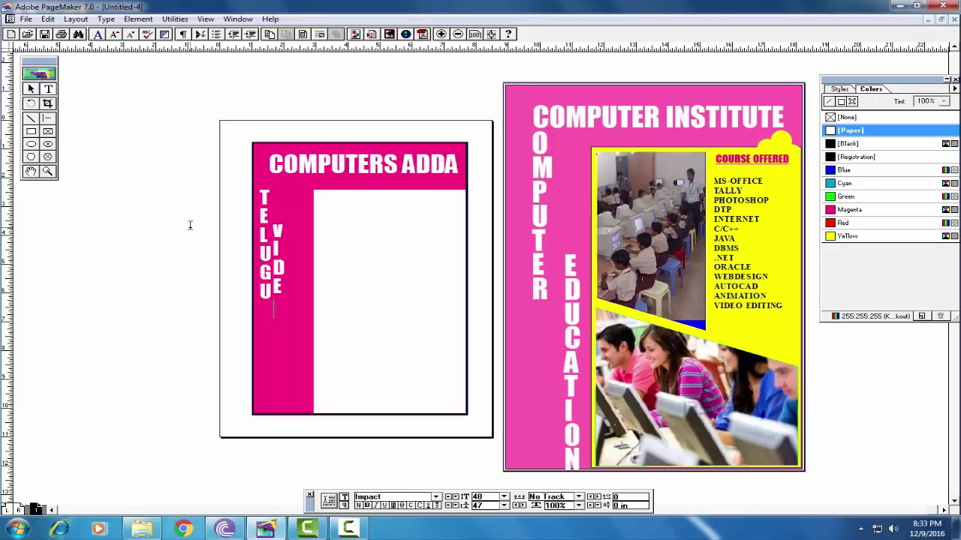
text(O)
- Move the VIDEO text block slightly lower beside TELUGU
click(31, 89)
click(280, 278)
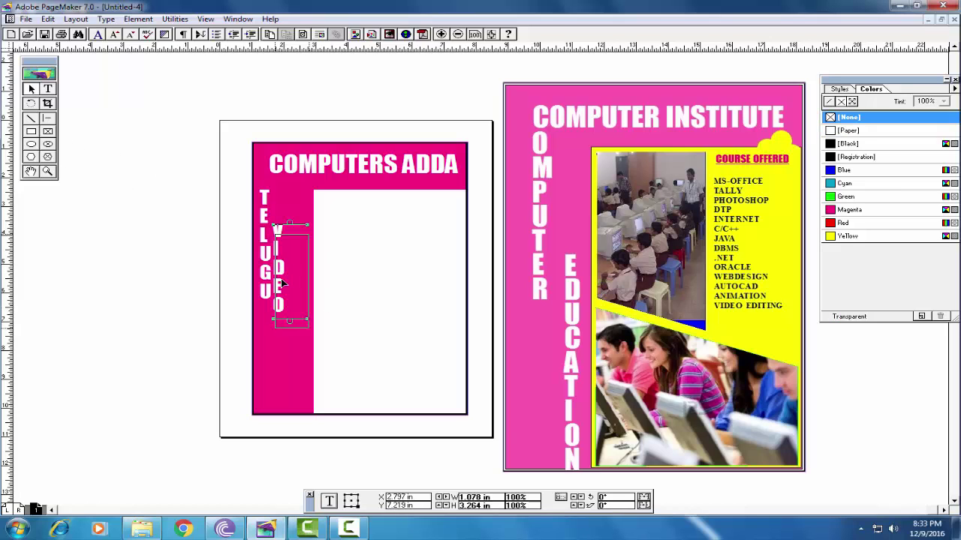
drag(280, 283, 280, 285)
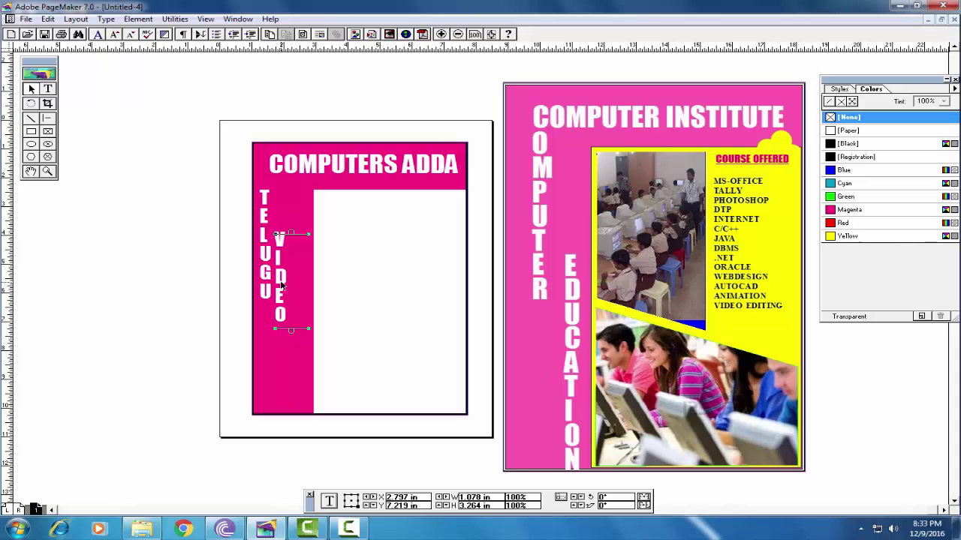
- Duplicate the VIDEO text block, placing the copy lower to its right, and shift the original slightly down
key(ctrl+c)
key(ctrl+v)
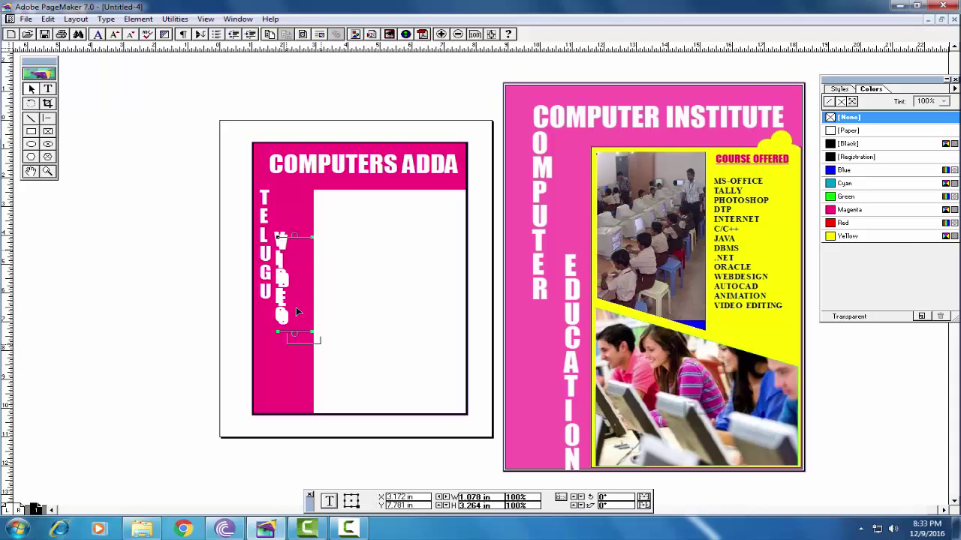
drag(281, 284, 295, 343)
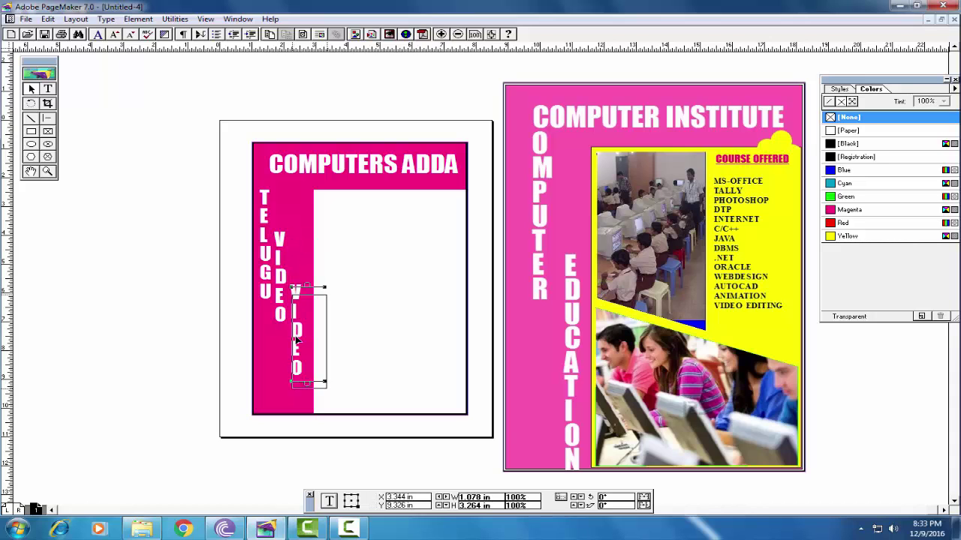
drag(281, 277, 282, 286)
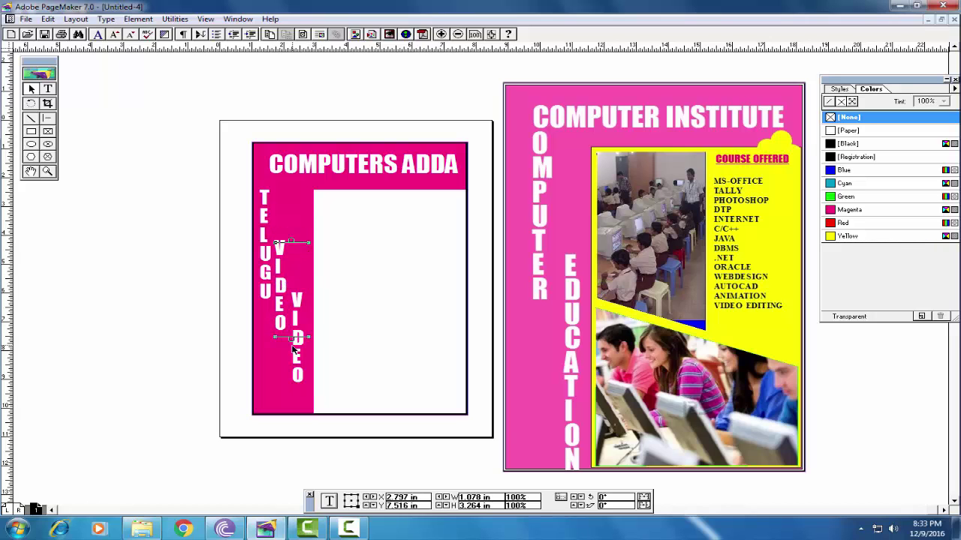
drag(295, 354, 292, 301)
- Replace the text of the second VIDEO block with "TUTORIALS", one letter per line
click(50, 91)
click(292, 300)
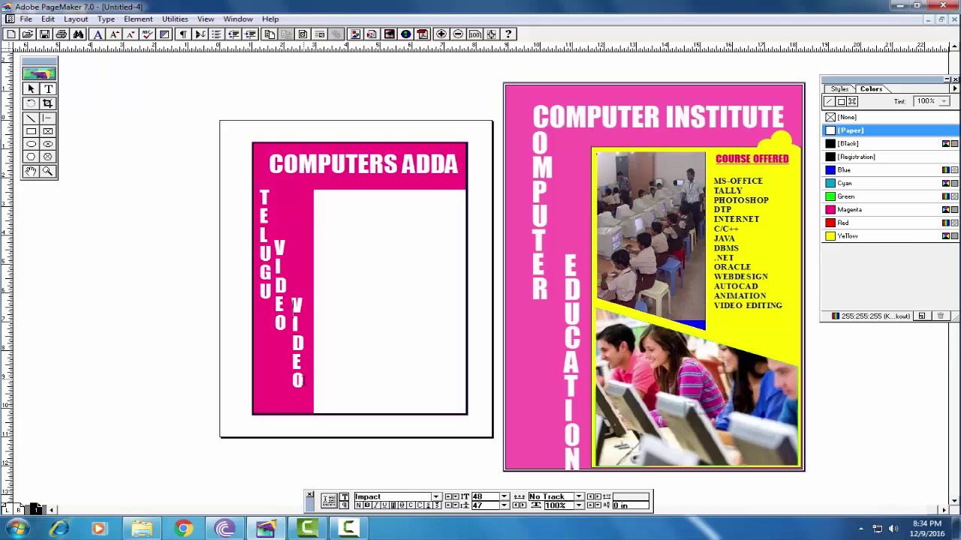
drag(304, 390, 291, 294)
key(BackSpace)
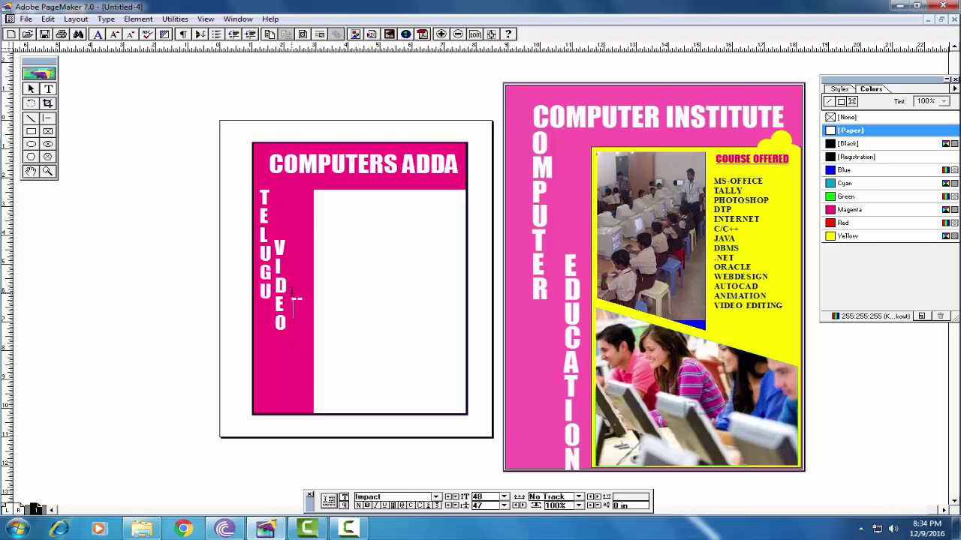
text(TUT)
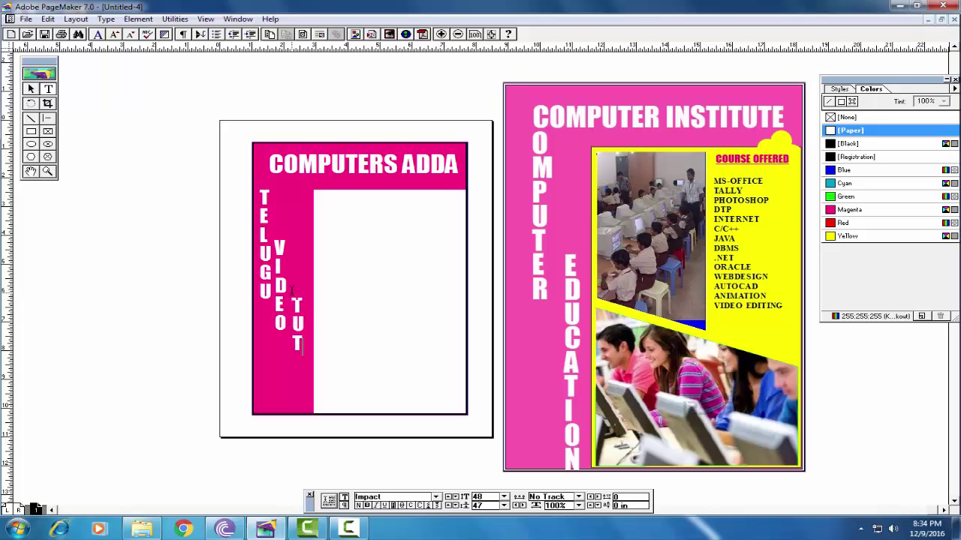
text(ORIA)
- Move the TUTORIALS text block up in the band and extend its lower edge to fit all the letters
click(30, 89)
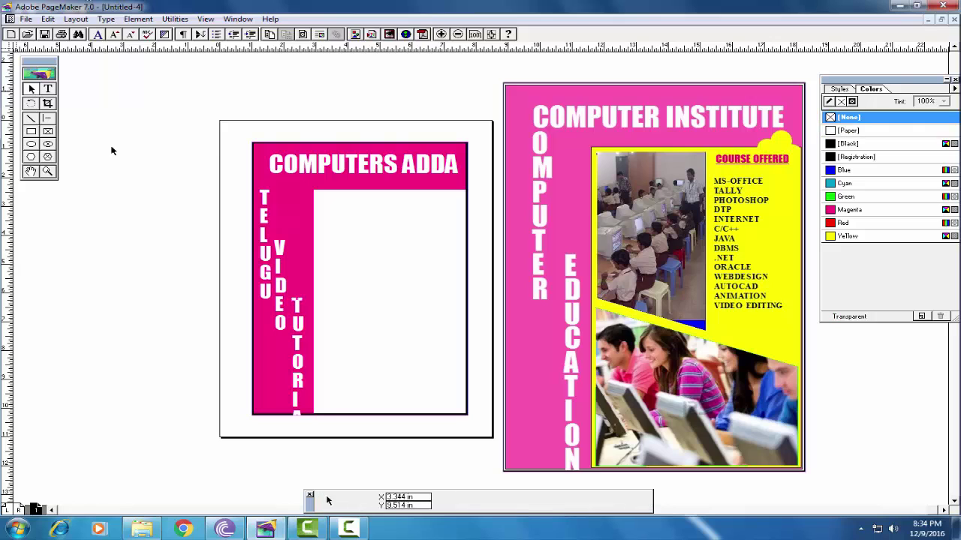
click(300, 359)
drag(300, 359, 300, 340)
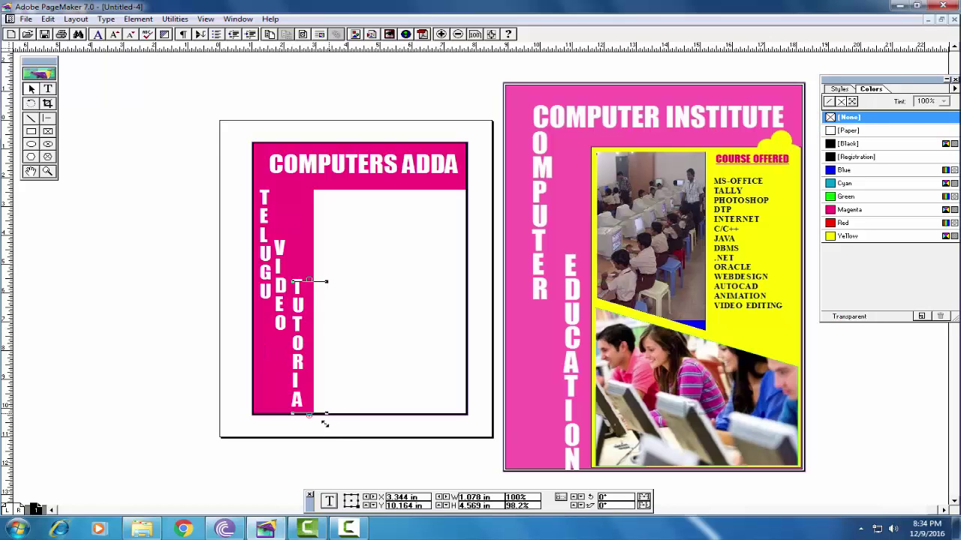
drag(324, 423, 322, 435)
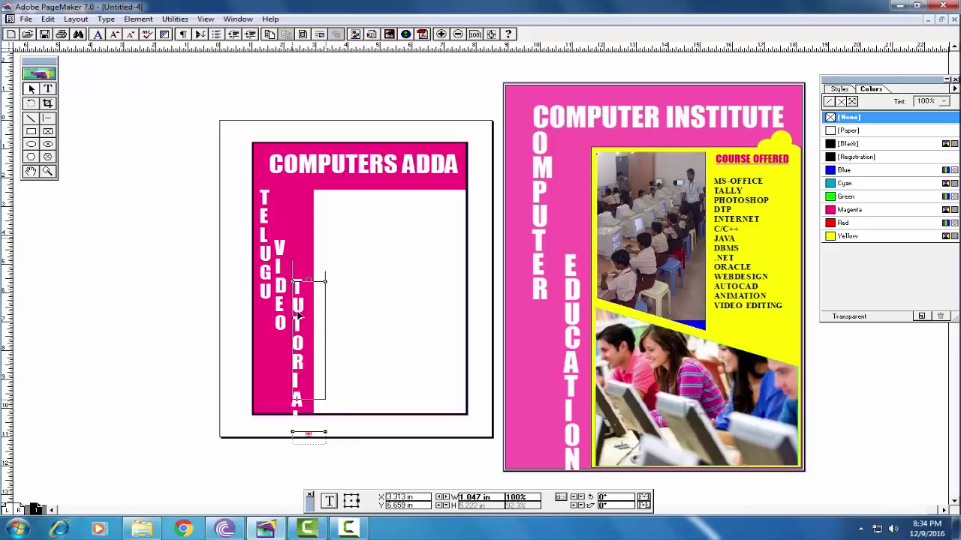
drag(298, 315, 298, 250)
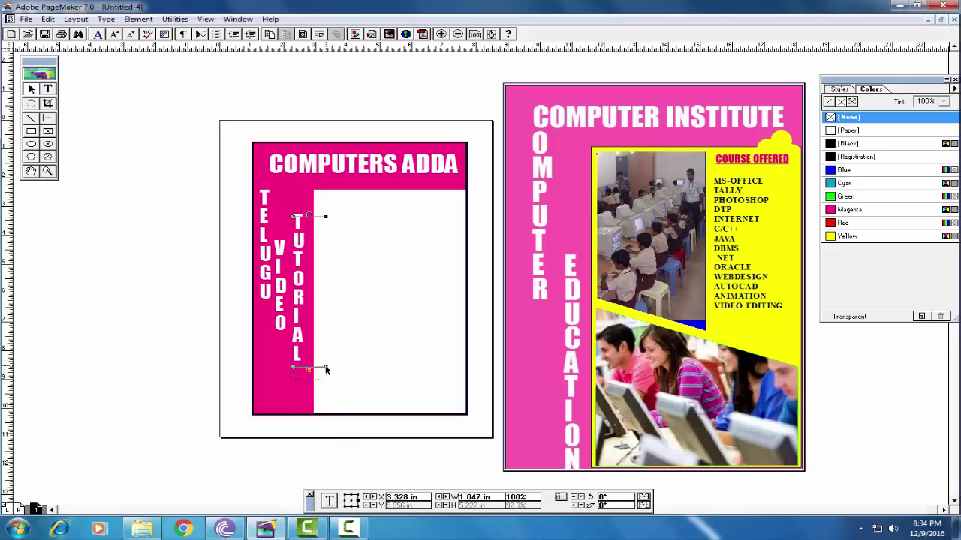
drag(326, 369, 322, 417)
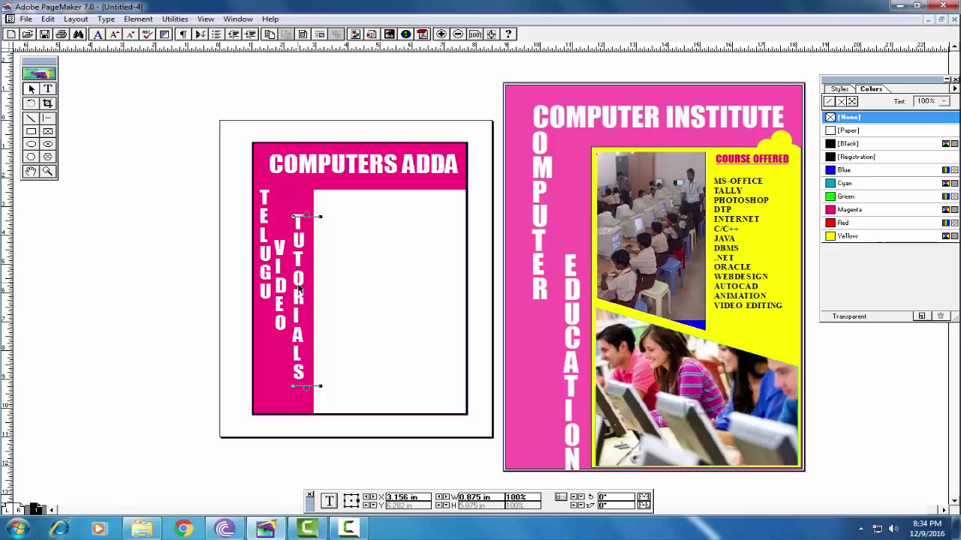
- Move the TUTORIALS block slightly up and the TELUGU block down so both are centered vertically beside VIDEO
drag(299, 287, 264, 306)
click(265, 271)
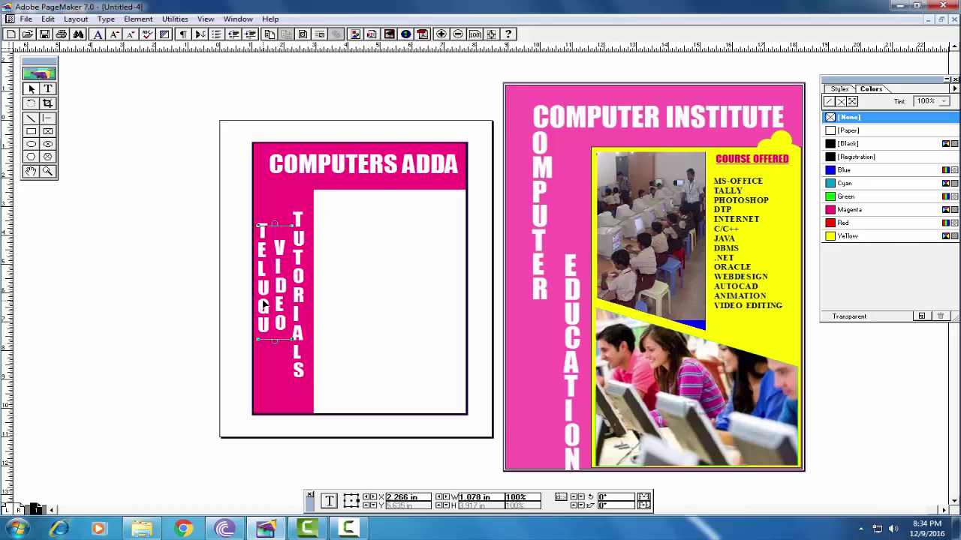
click(375, 287)
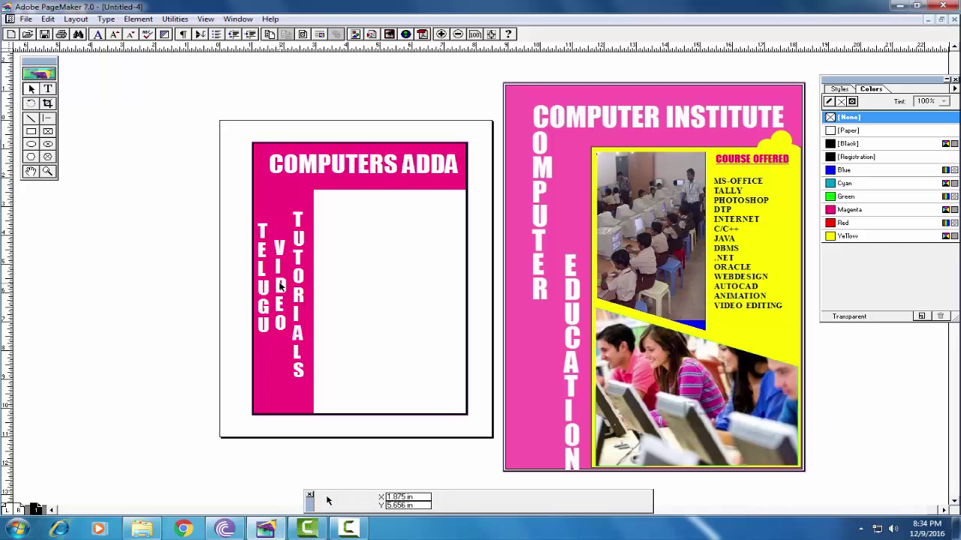
- Change the color of the vertical VIDEO text to Yellow
key(ctrl+7)
click(48, 90)
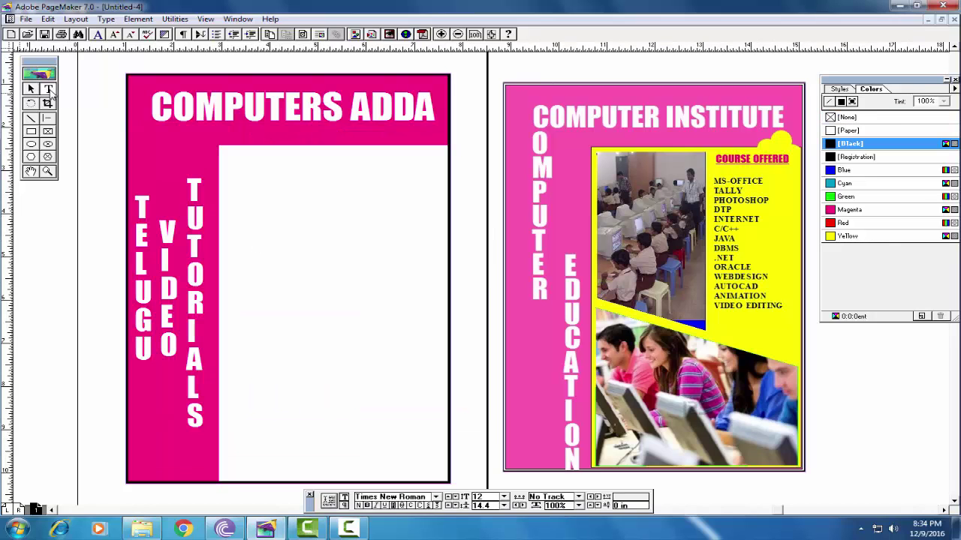
mouse_move(165, 225)
mouse_down()
mouse_move(166, 365)
mouse_move(153, 216)
mouse_up()
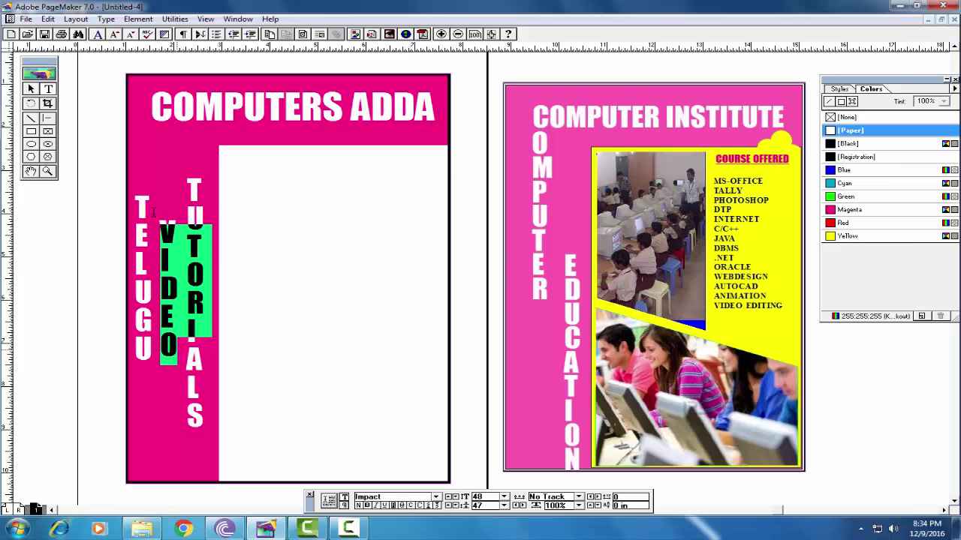
click(845, 237)
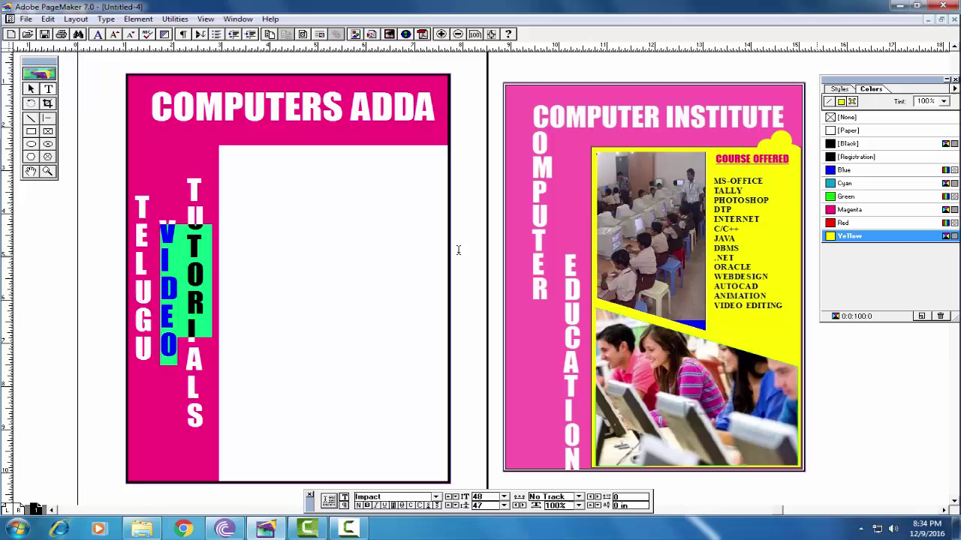
click(171, 255)
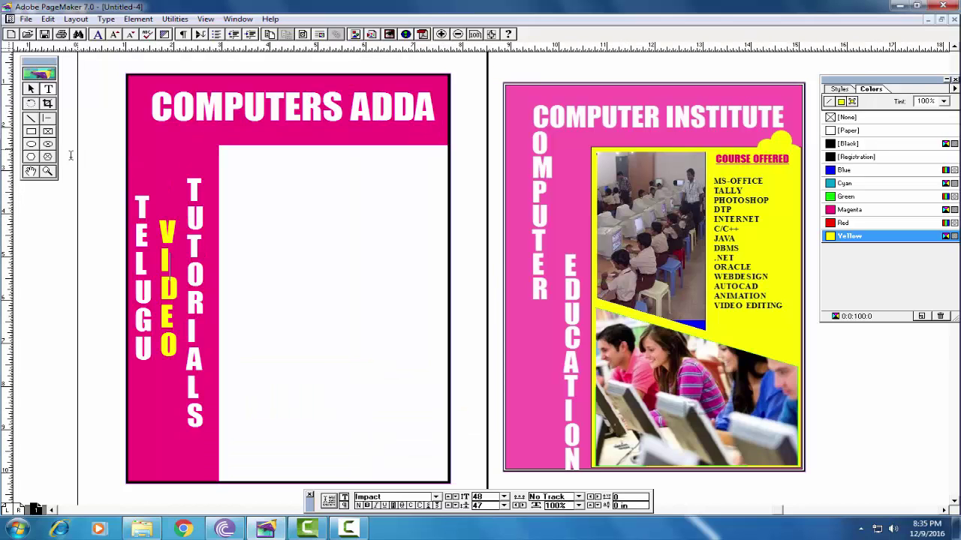
- Draw a closed four-sided polygon about 2.5 in wide and 4.3 in high, with a sloping lower edge, in the white area's upper-left part
click(32, 89)
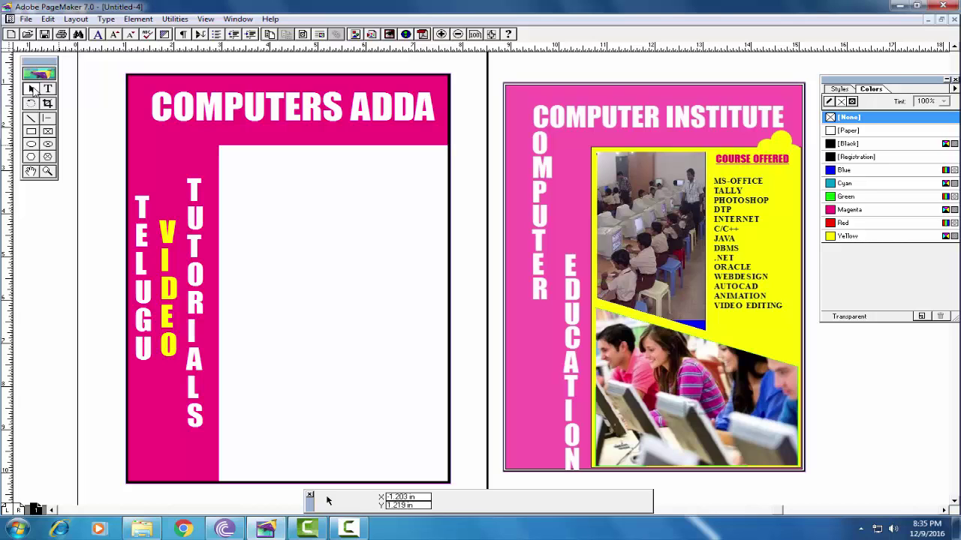
click(31, 158)
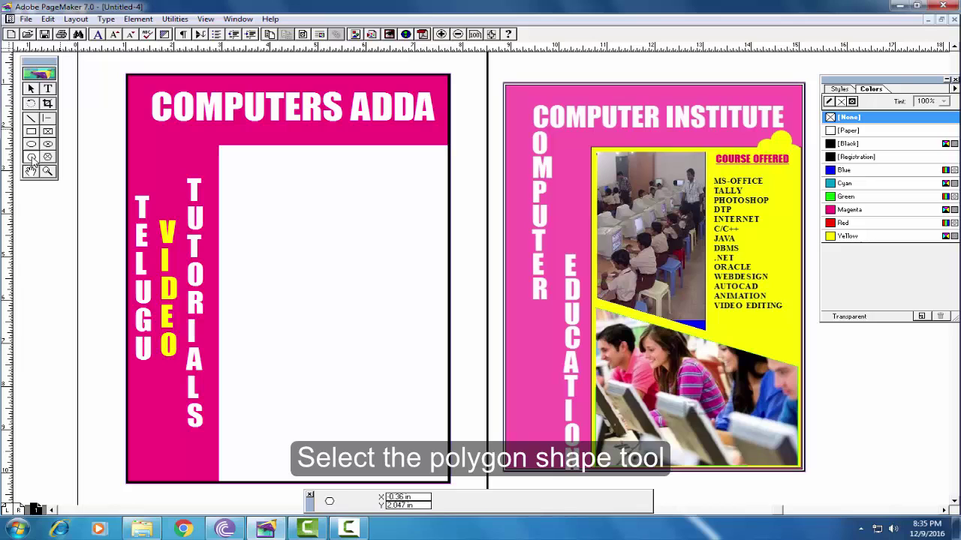
click(221, 148)
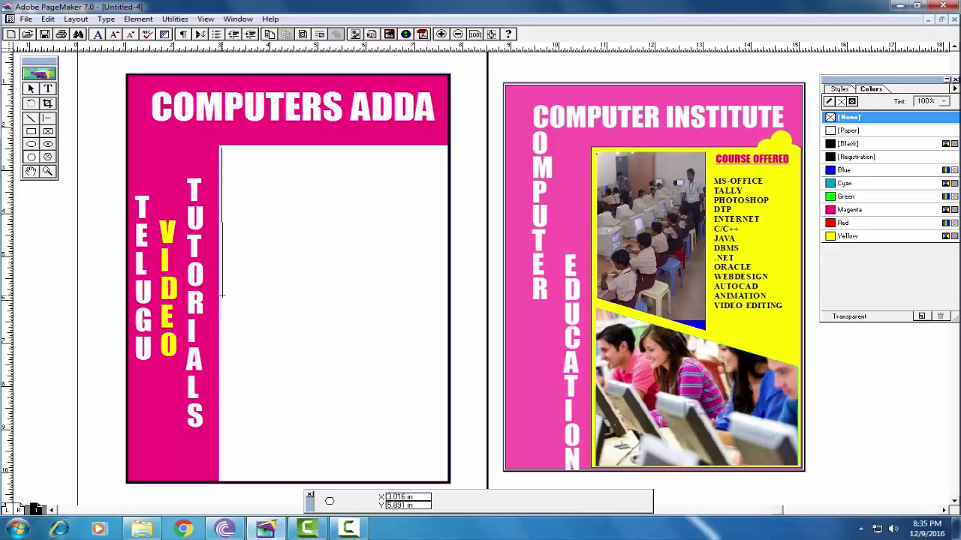
click(221, 299)
drag(328, 333, 342, 335)
click(343, 335)
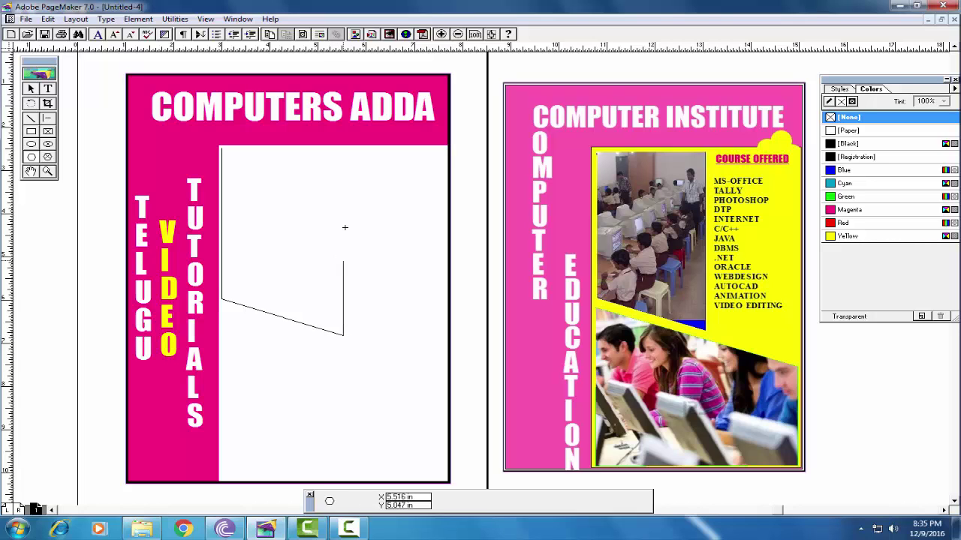
click(343, 151)
click(221, 149)
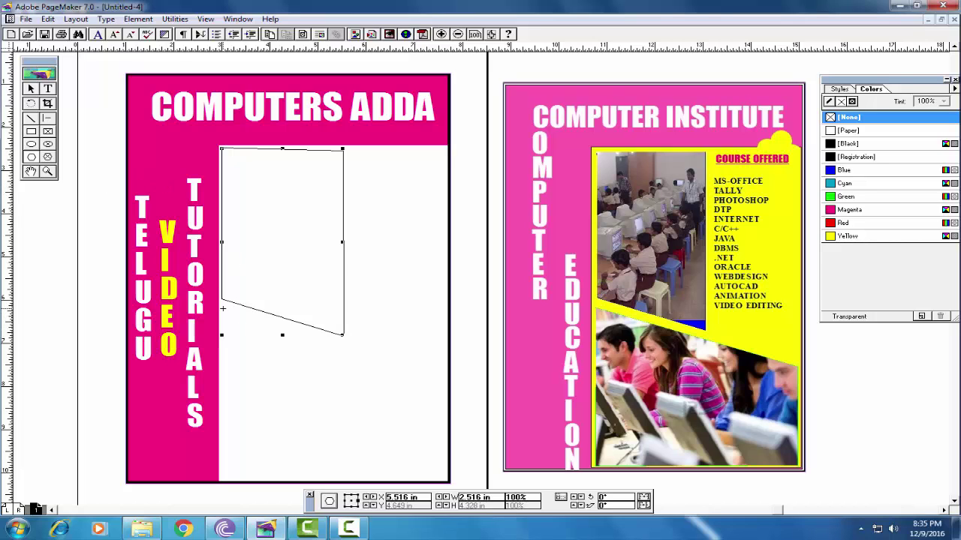
- Draw a second polygon about 4.5 in wide and 3.9 in high below the first, its upper edge sloping parallel to the first's lower edge
click(223, 307)
click(439, 375)
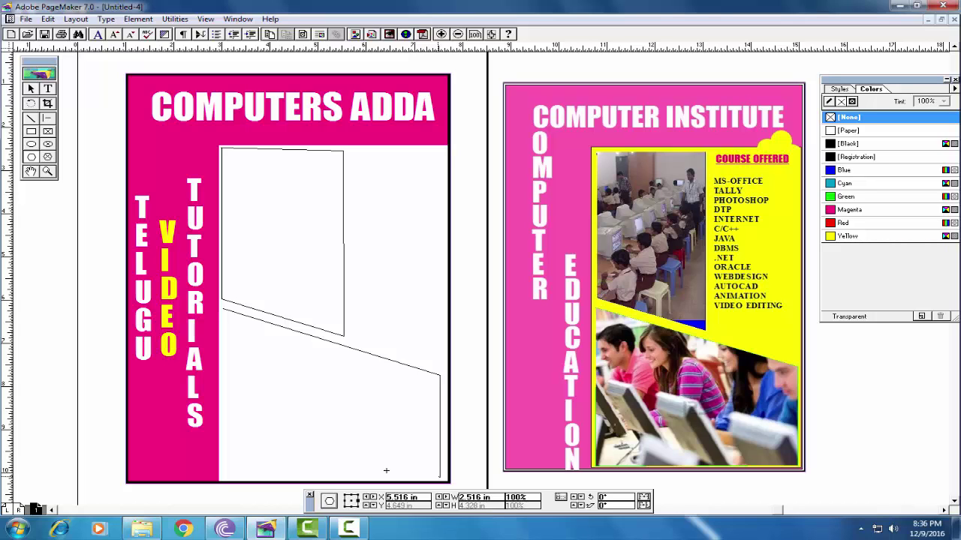
click(224, 476)
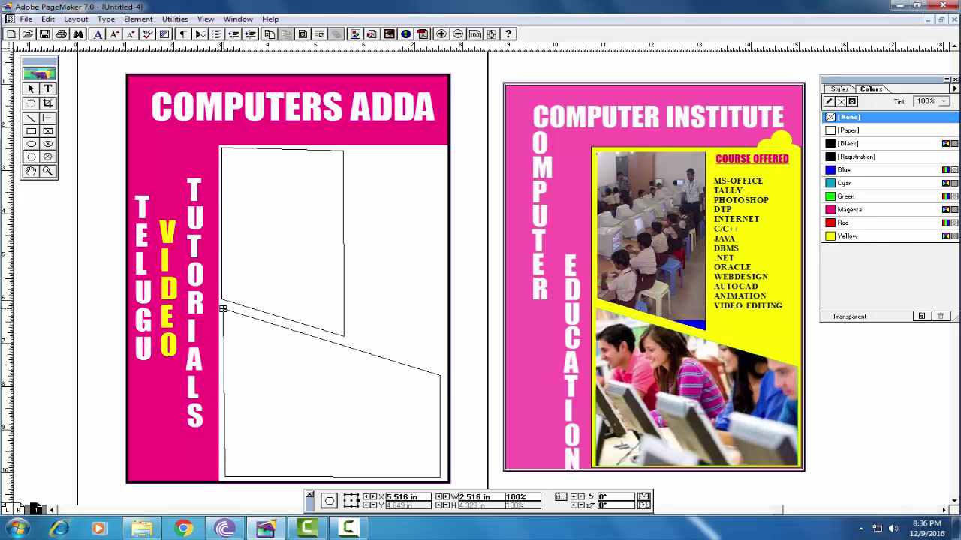
click(223, 309)
- Place the image 14231724-group-of-young-people-studying-at-the-library-using-computers from the Desktop as an independent graphic
click(25, 19)
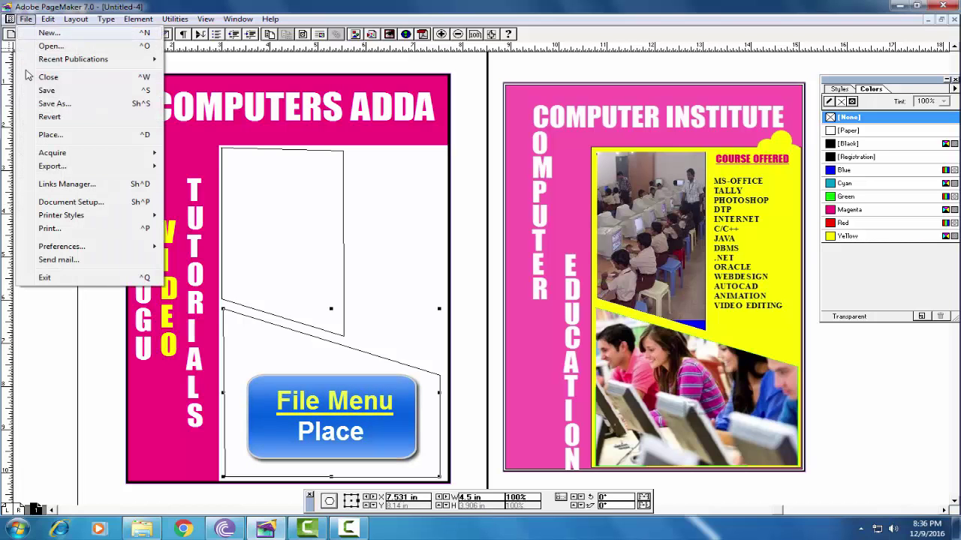
click(50, 134)
scroll(275, 87, down, 1)
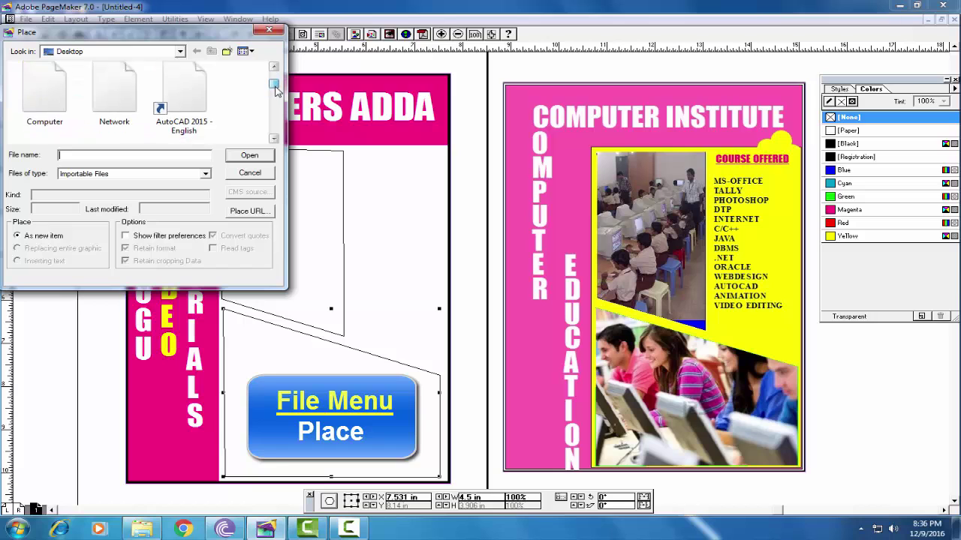
drag(275, 87, 276, 105)
click(186, 129)
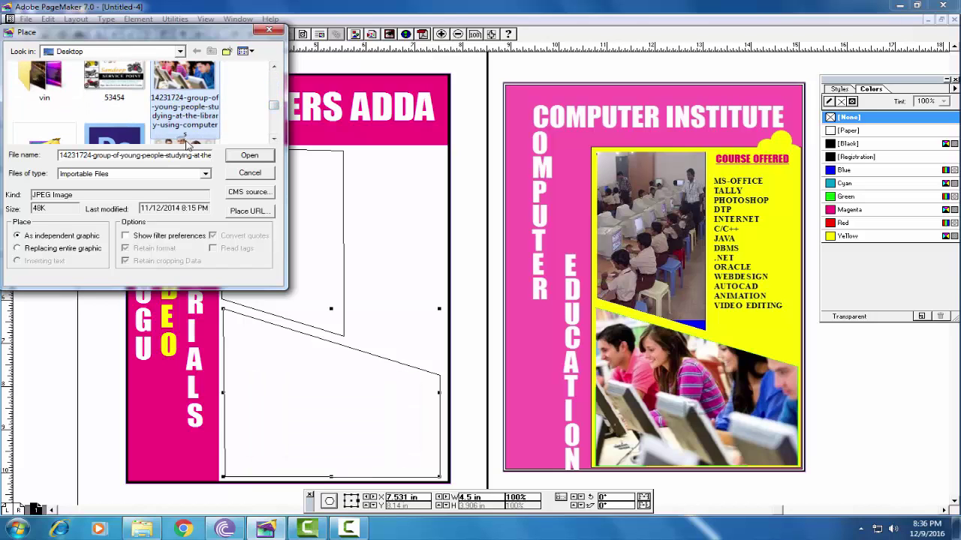
click(274, 139)
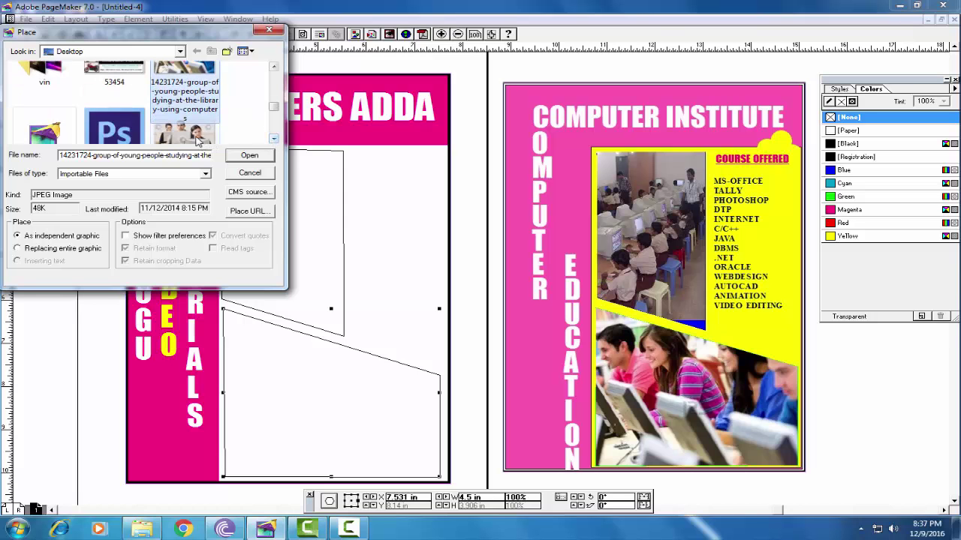
click(199, 81)
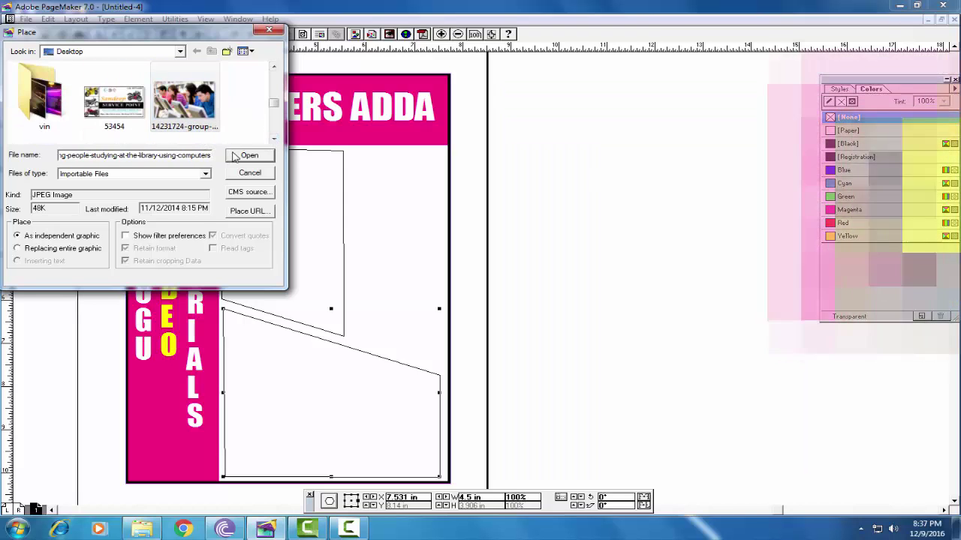
click(249, 155)
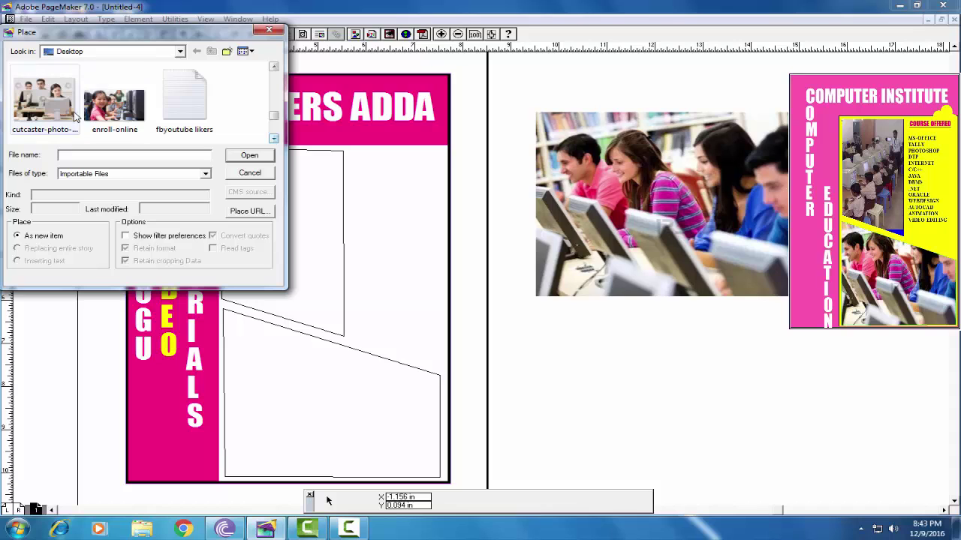
- Place the image enroll-online about 5.4 in wide and 3.5 in high on the pasteboard below the library photo
click(117, 109)
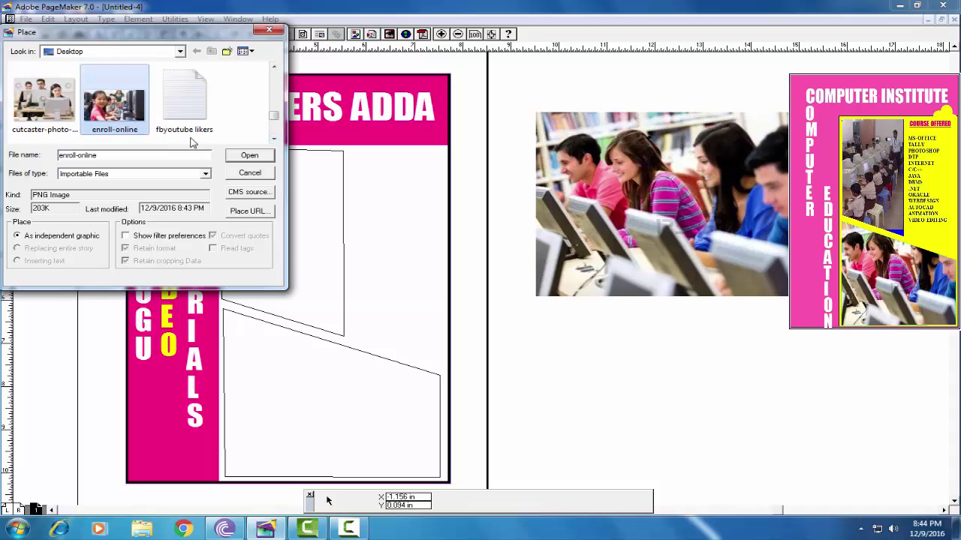
click(249, 156)
drag(528, 319, 788, 469)
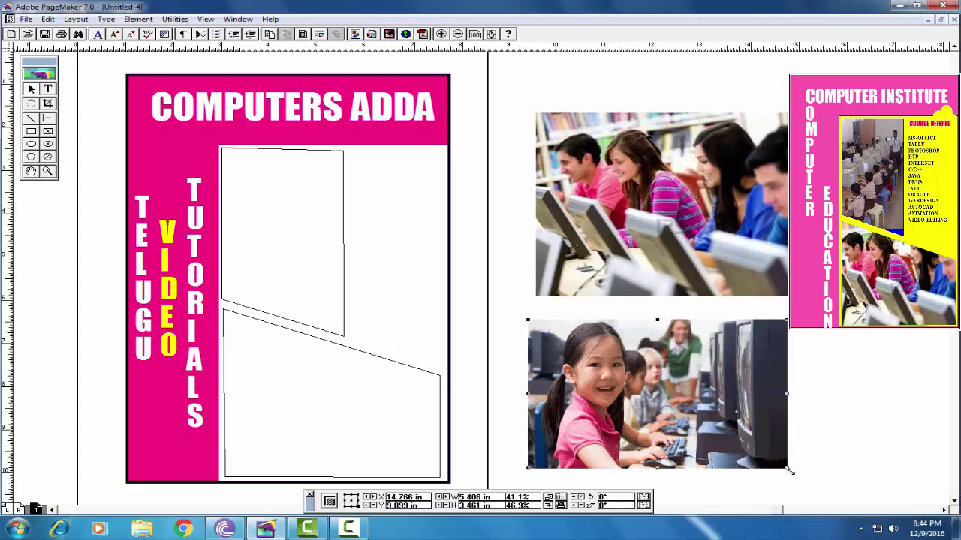
- Move the enroll-online photo over the upper polygon and mask it with that polygon
drag(657, 398, 225, 234)
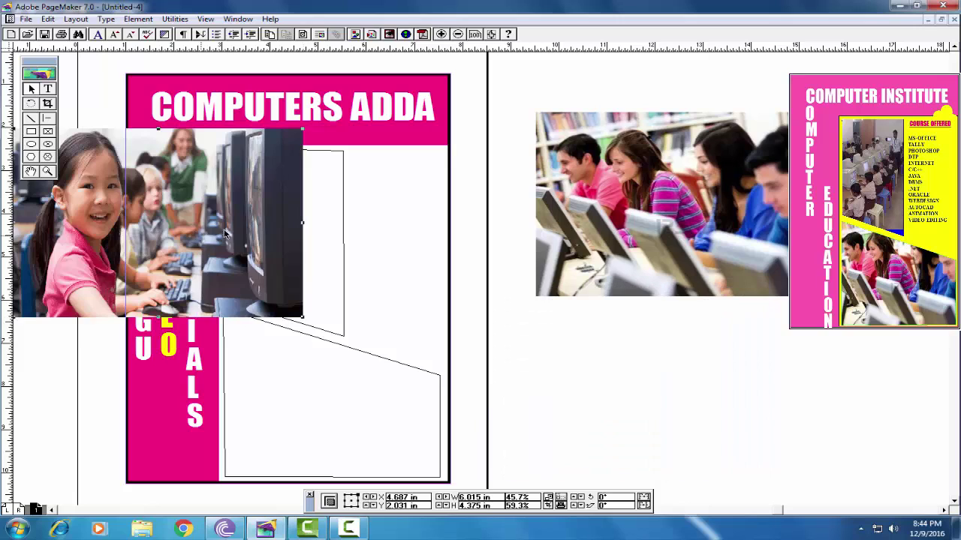
key(shift)
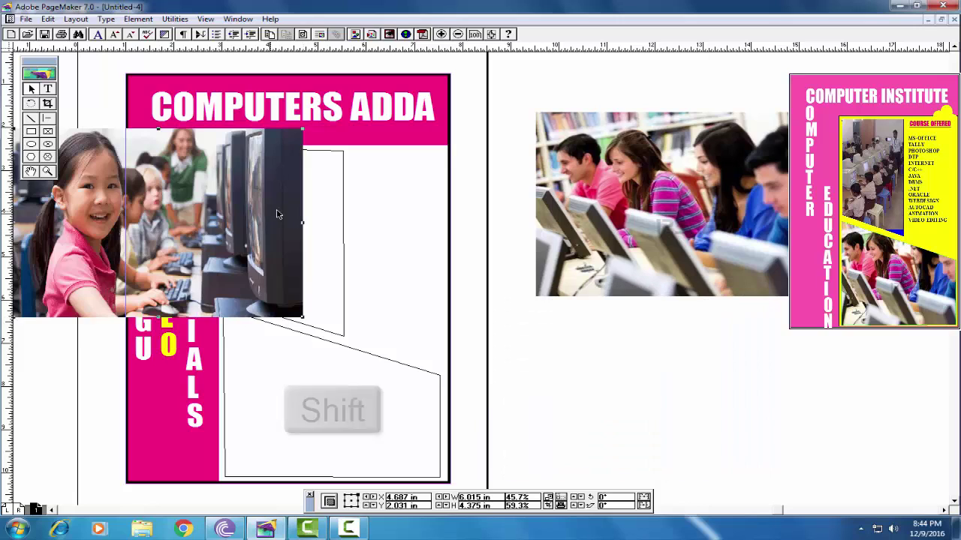
shift+click(344, 196)
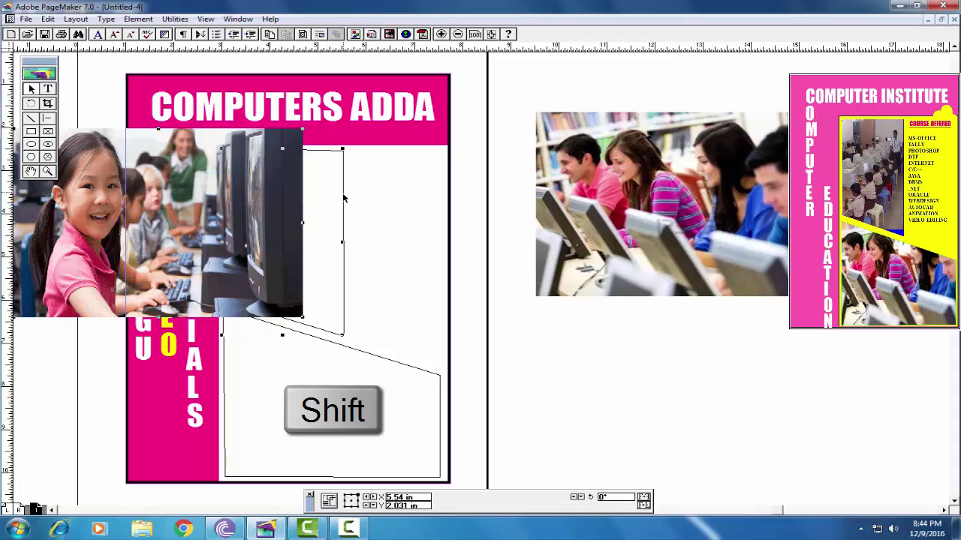
click(139, 18)
click(152, 198)
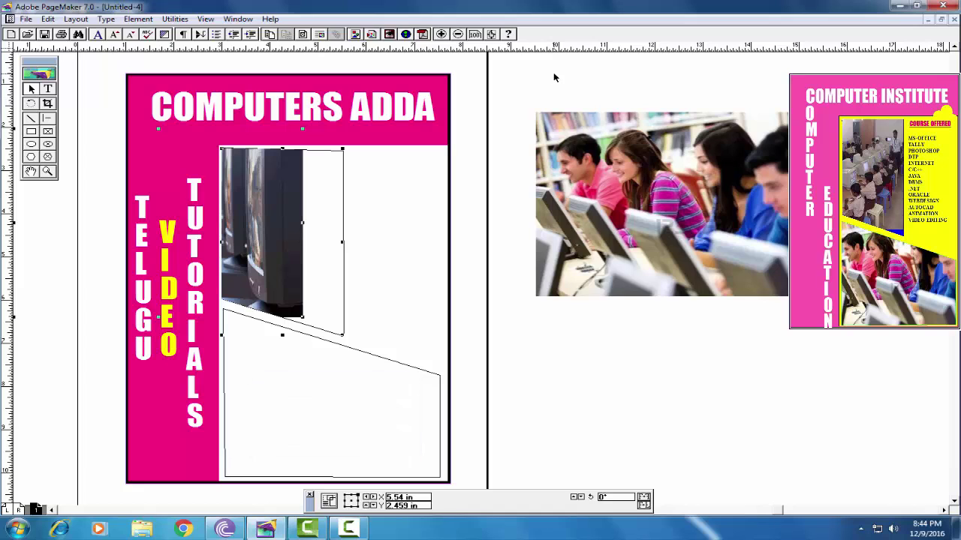
- Reposition the masked enroll-online photo so the girl and the children behind her fill the upper polygon
click(264, 208)
drag(264, 208, 274, 190)
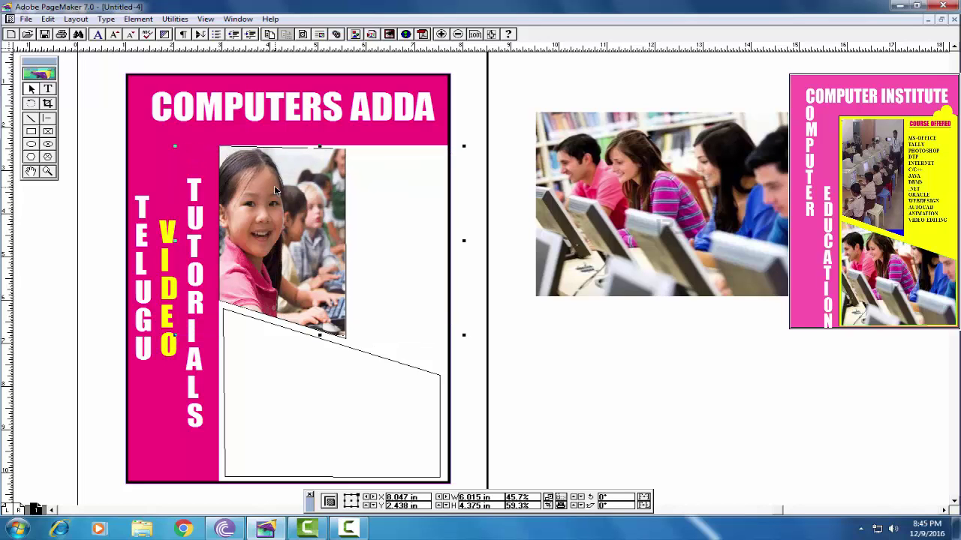
click(558, 81)
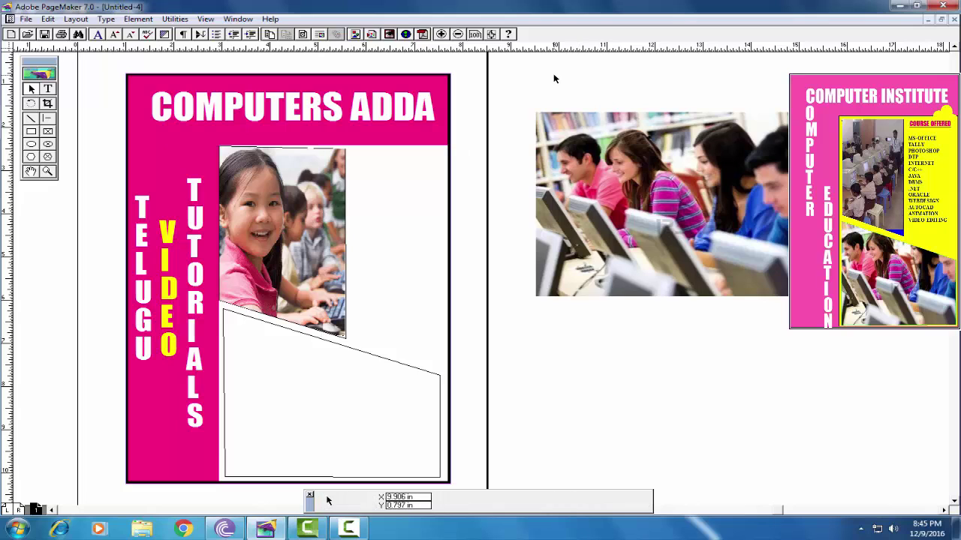
- Move the library students photo over the lower polygon and mask it with that polygon
drag(728, 178, 300, 385)
drag(248, 361, 241, 358)
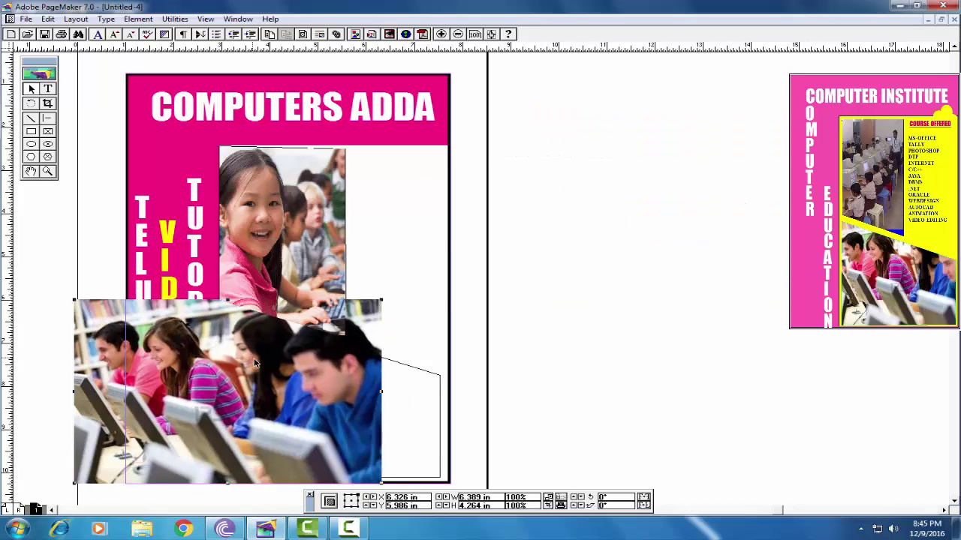
shift+click(408, 376)
key(ctrl+j)
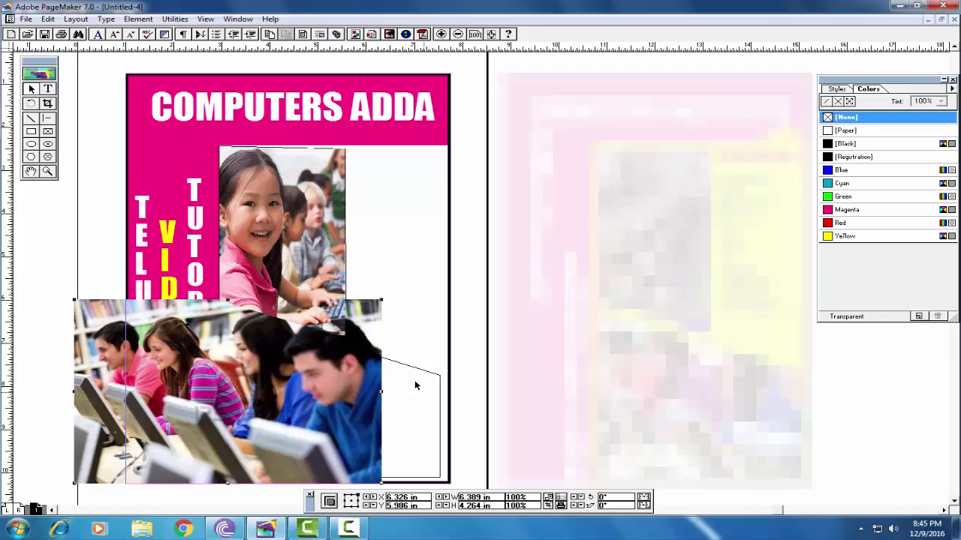
click(138, 19)
click(152, 197)
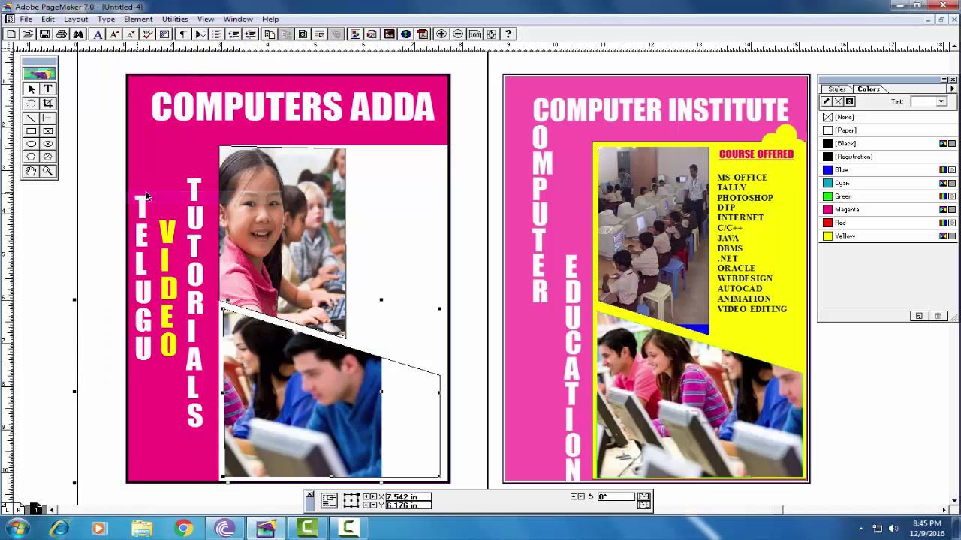
- Shift the masked library photo to fill the lower polygon and narrow it to about 5.42 in wide so more students fit
drag(264, 407, 362, 403)
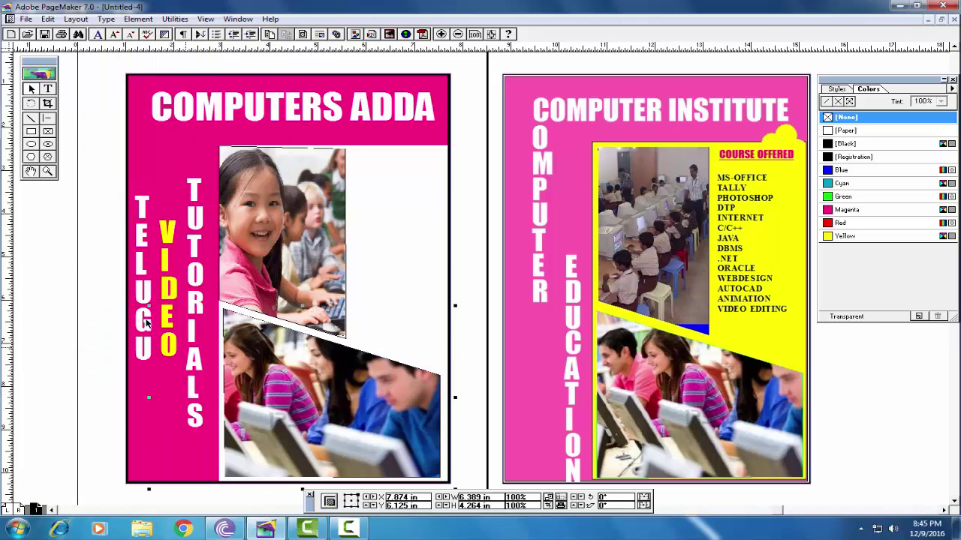
drag(154, 305, 196, 303)
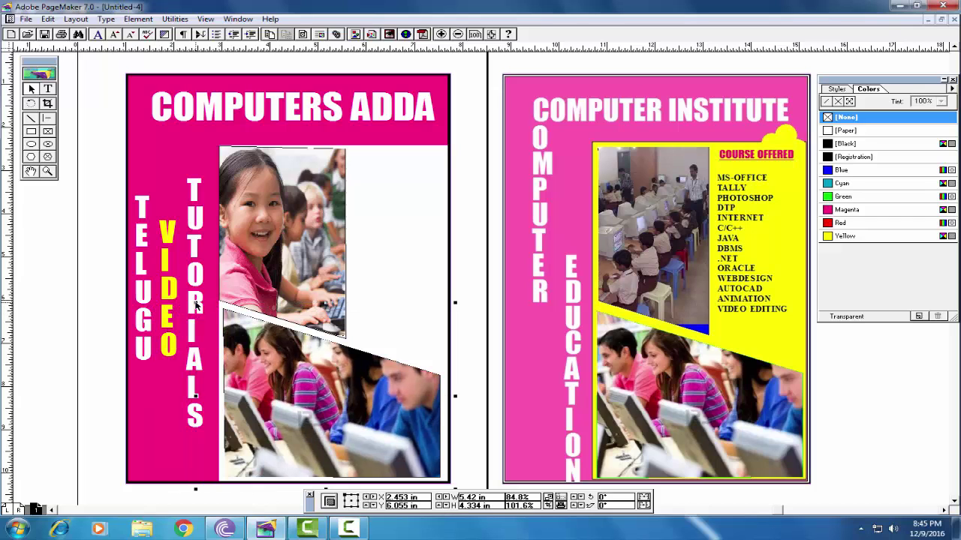
drag(300, 383, 291, 384)
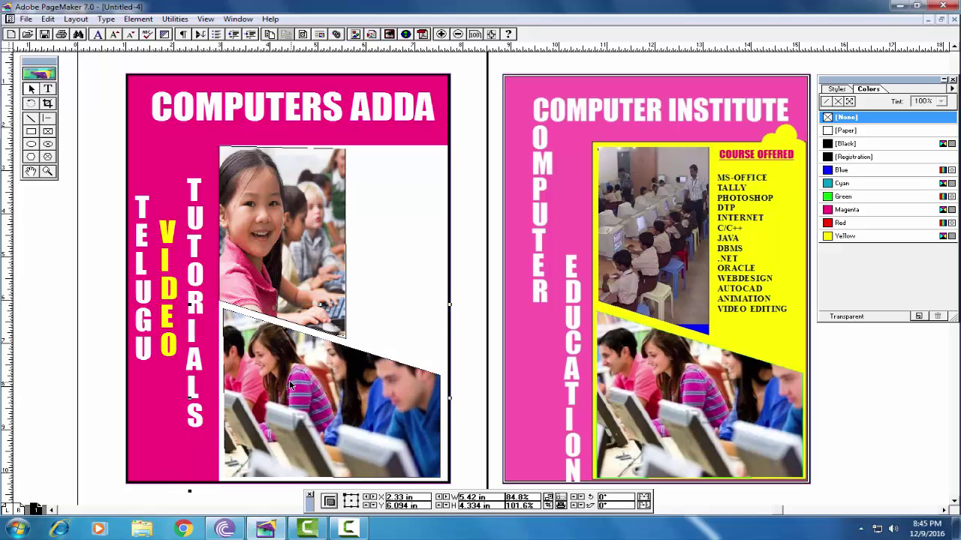
click(813, 105)
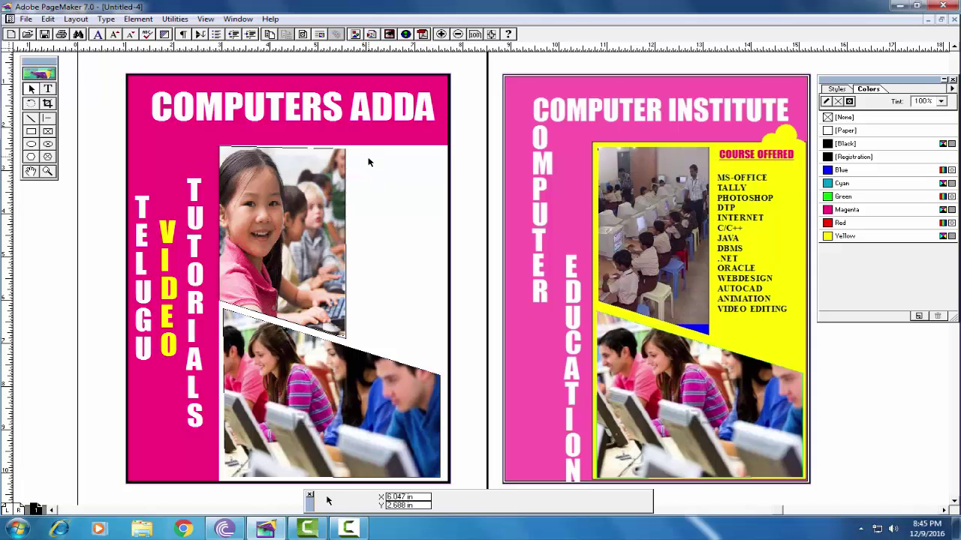
- Create a text block in the white space beside the upper photo and enter "COUSES OFFERED" at font size 14
click(47, 89)
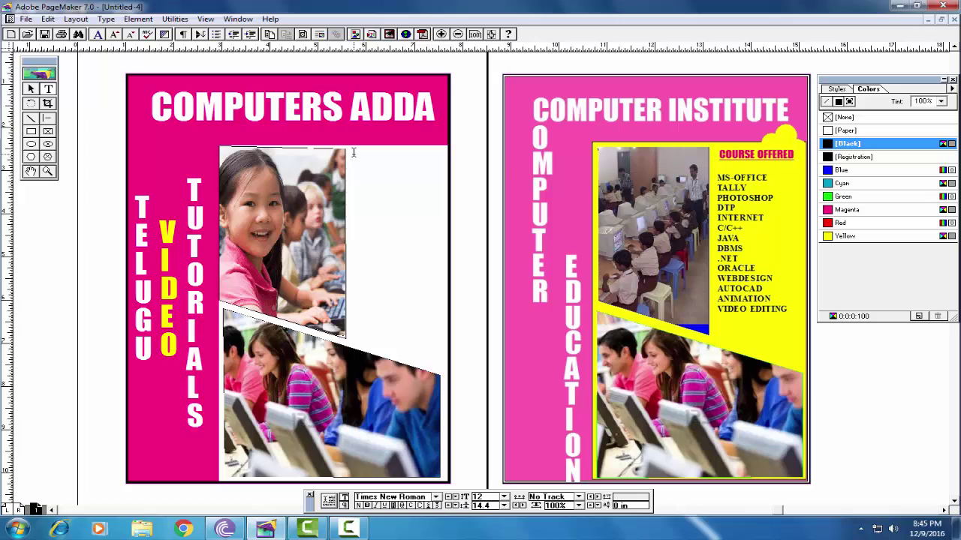
drag(353, 153, 442, 344)
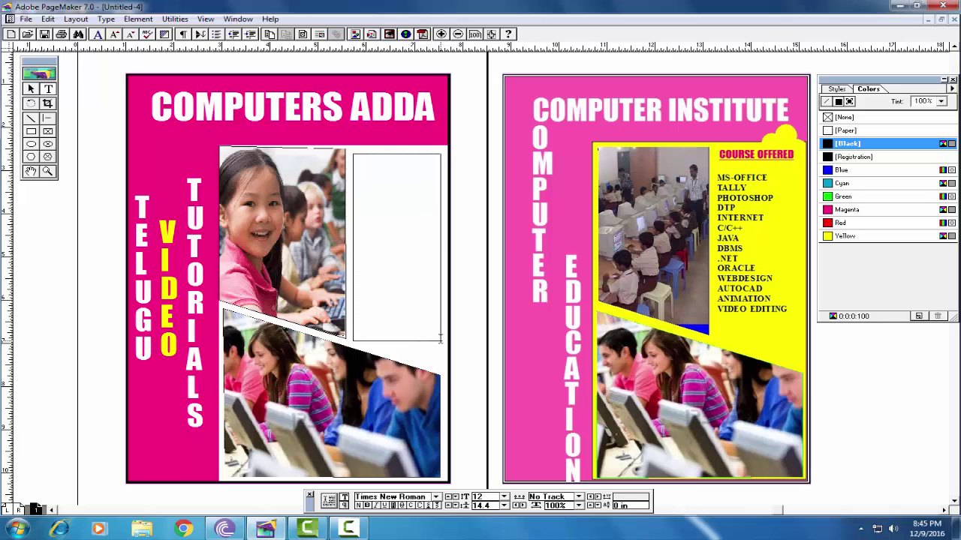
click(503, 505)
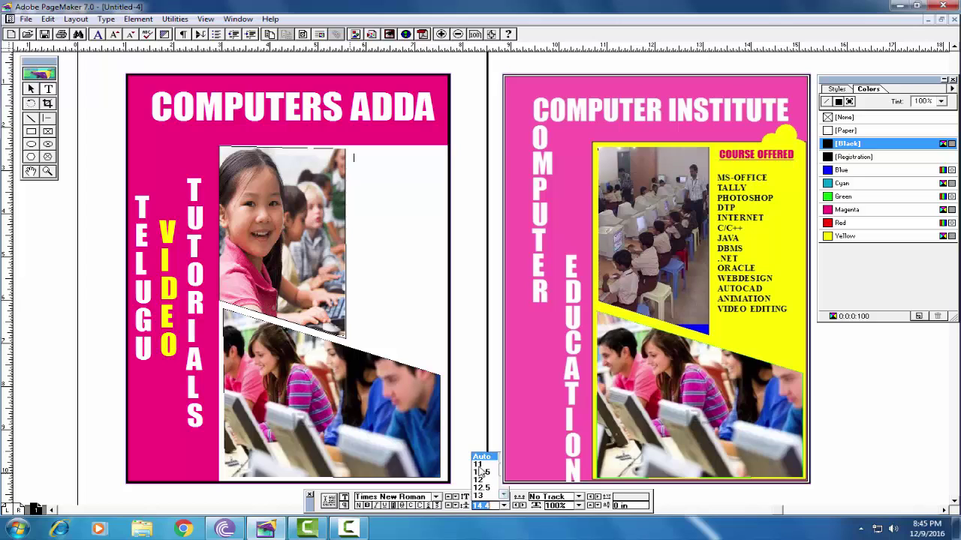
click(503, 497)
click(503, 497)
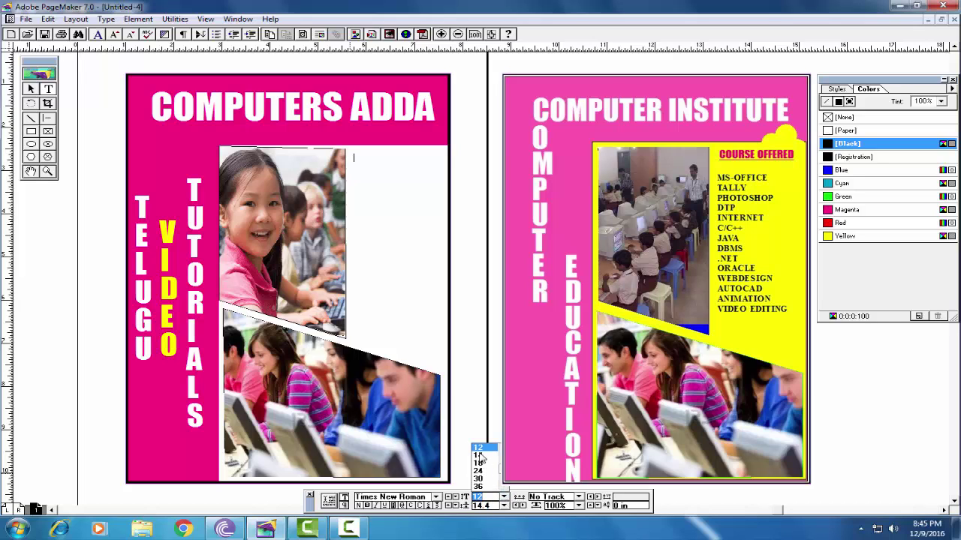
click(478, 454)
click(410, 159)
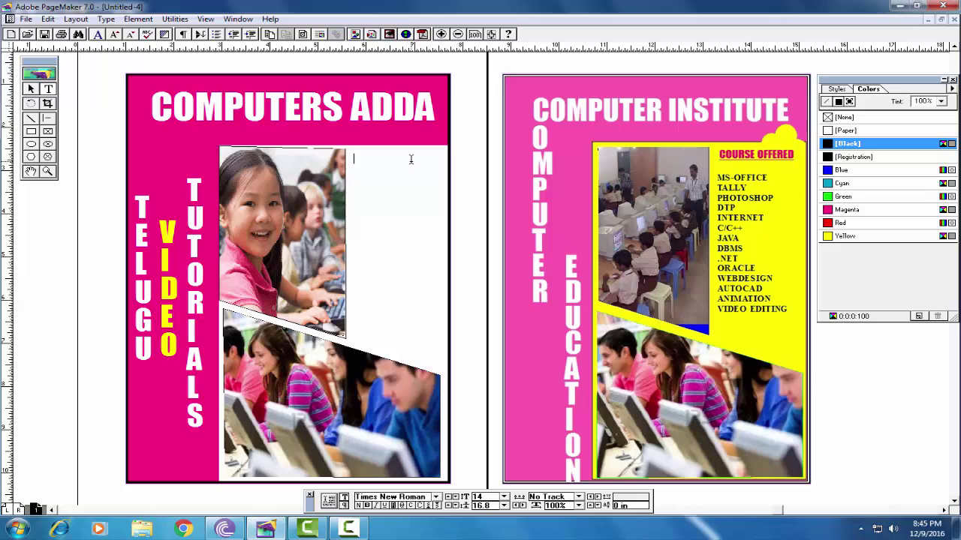
text(COUSES OFFERED)
- Make the "COUSES OFFERED" heading bold and underlined
drag(433, 158, 350, 158)
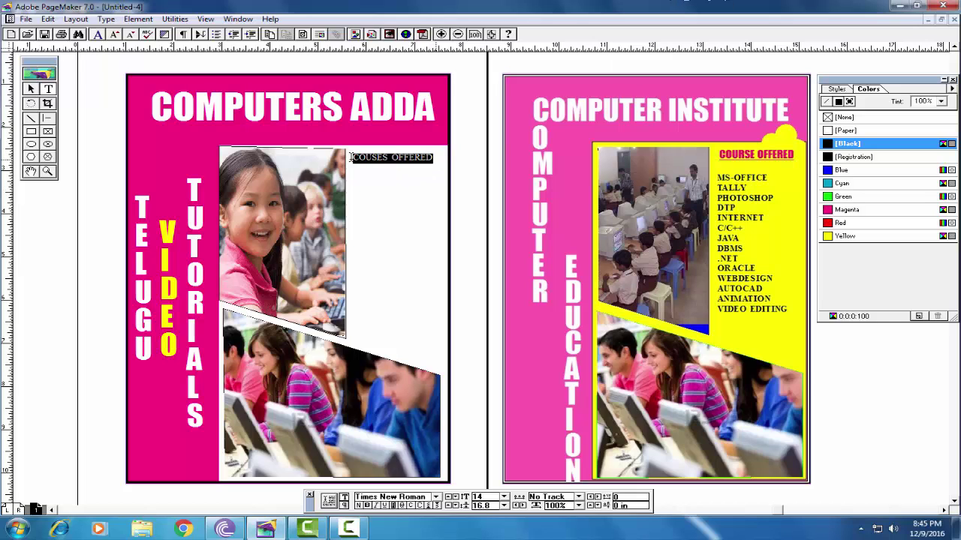
click(365, 505)
click(380, 505)
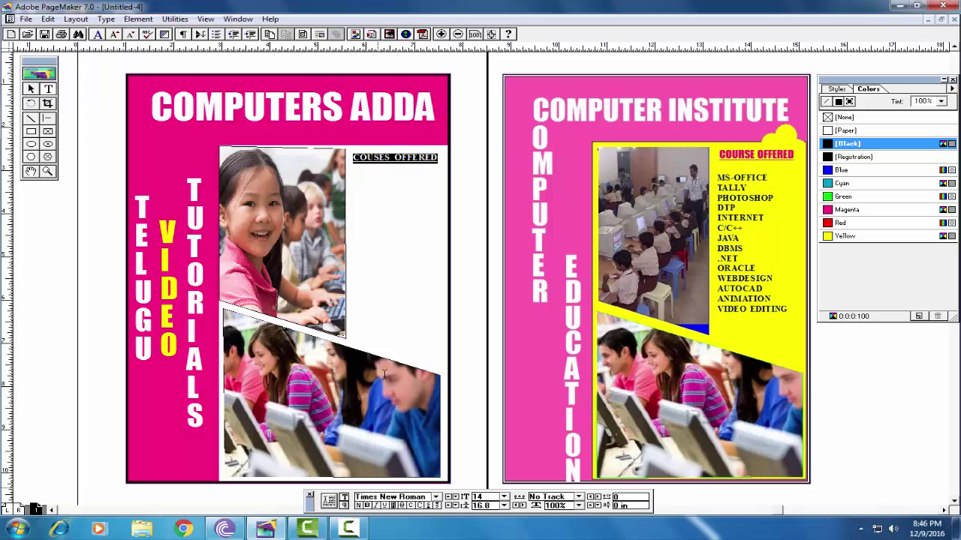
- Color the "COUSES OFFERED" heading Red
click(846, 211)
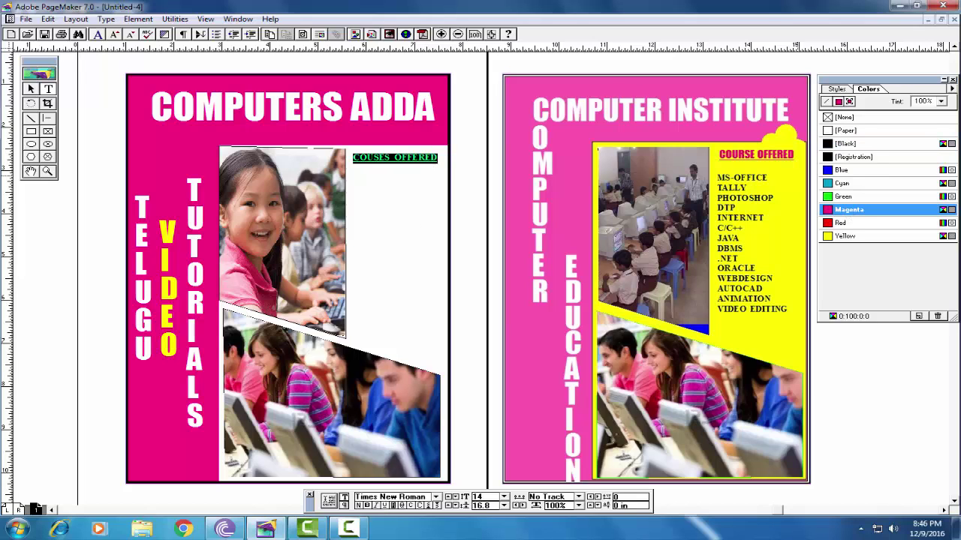
click(840, 223)
- Start a black course list under the heading with MS-OFFICE, TALLY, PHOTOSHOP, DTP, INTERNET and C/C++ on separate lines
click(357, 167)
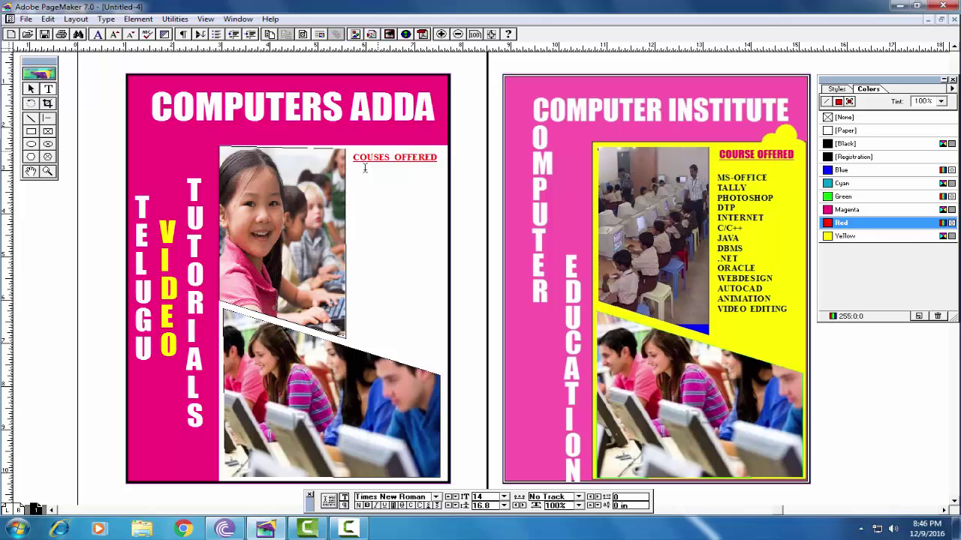
click(846, 144)
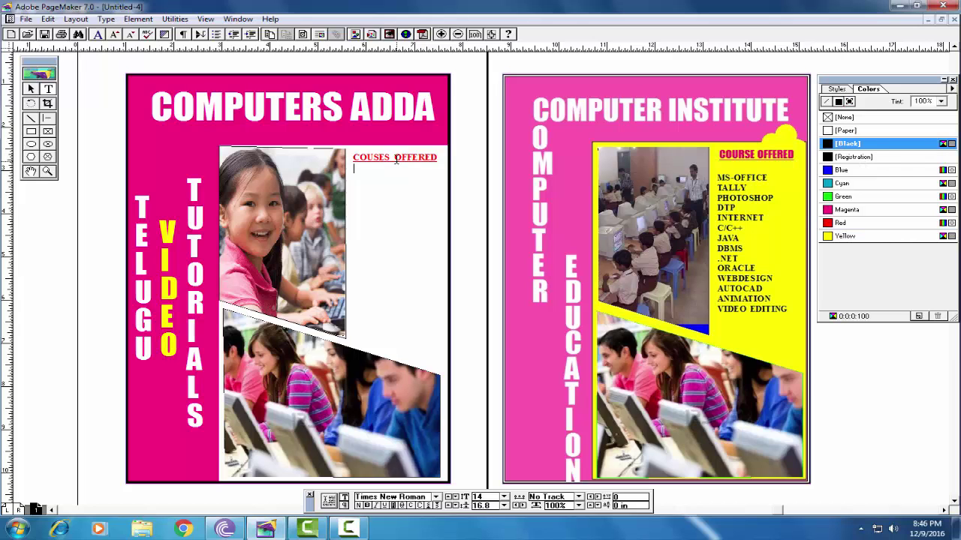
text(MS-OFFICE)
key(Return)
text(TALLY)
key(Return)
text(PHOTOSHOP)
key(Return)
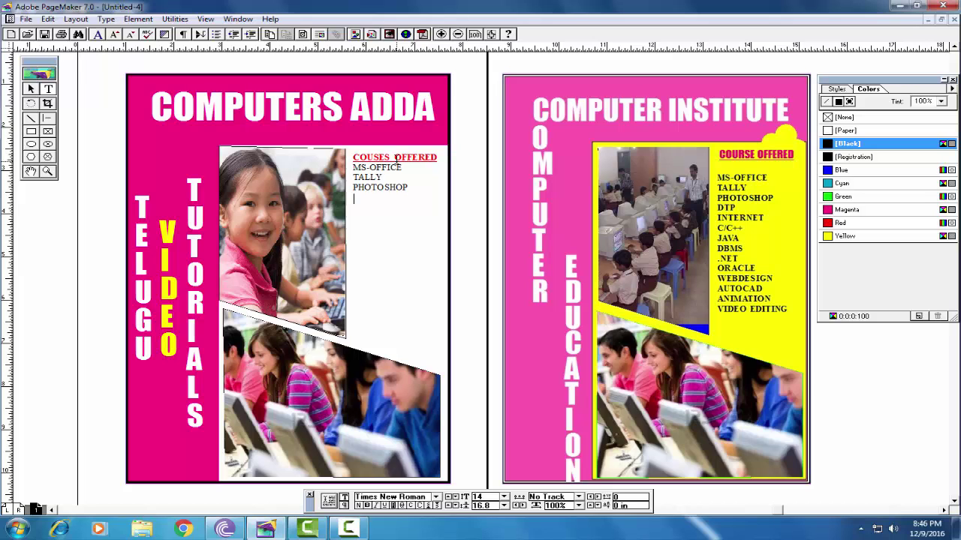
text(DTP)
key(Return)
text(INTERNET)
key(Return)
text(C/C++)
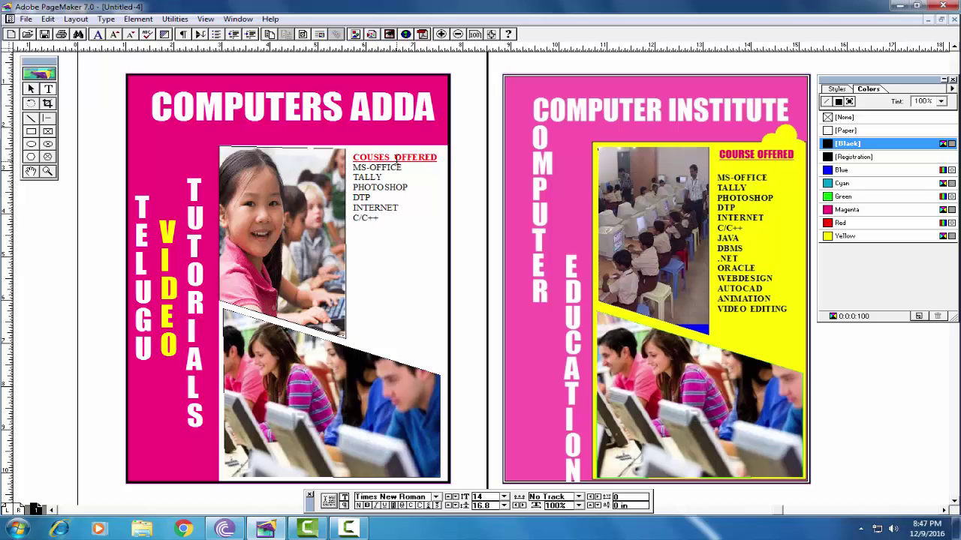
- Continue the course list with JAVA, DBMS, .NET, ORACLE and WEB DESIGN, each on its own line
key(Return)
text(JAVA)
key(Return)
text(DBMS)
key(Return)
text(.NET)
key(Return)
text(ORACLE)
key(Return)
text(WEB DESIGN)
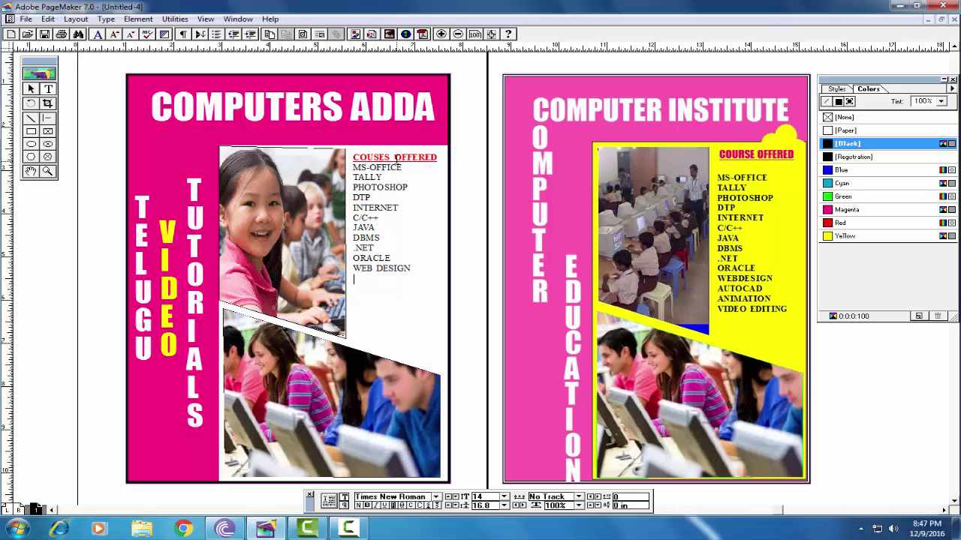
- Complete the course list with AUTOCAD, ANIMATION and VIDEO EDITING on separate lines
key(Return)
text(AUTOCAD)
key(Return)
text(ANIMATION)
key(Return)
text(VIDEO EDITING)
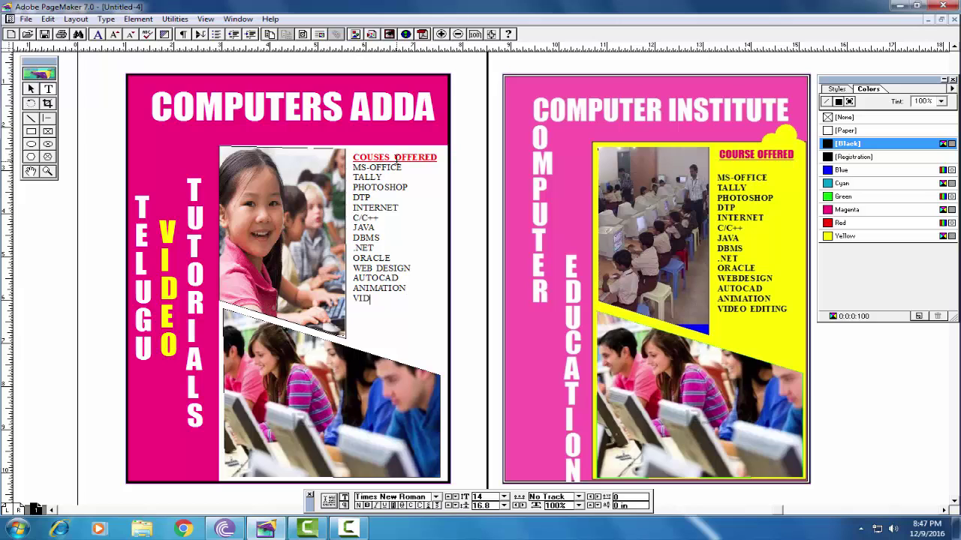
key(Return)
click(363, 314)
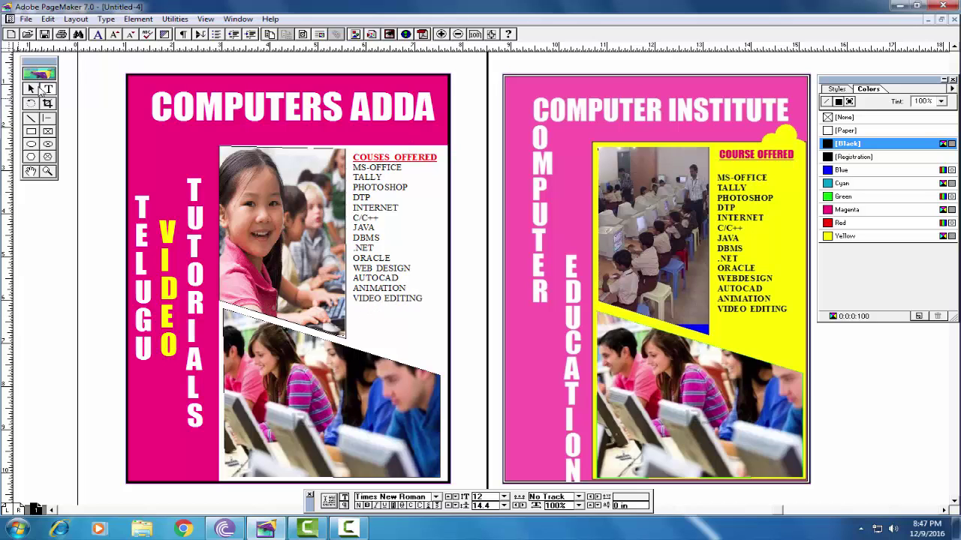
- Move the courses text block slightly down within the white space beside the upper photo
click(31, 88)
click(367, 181)
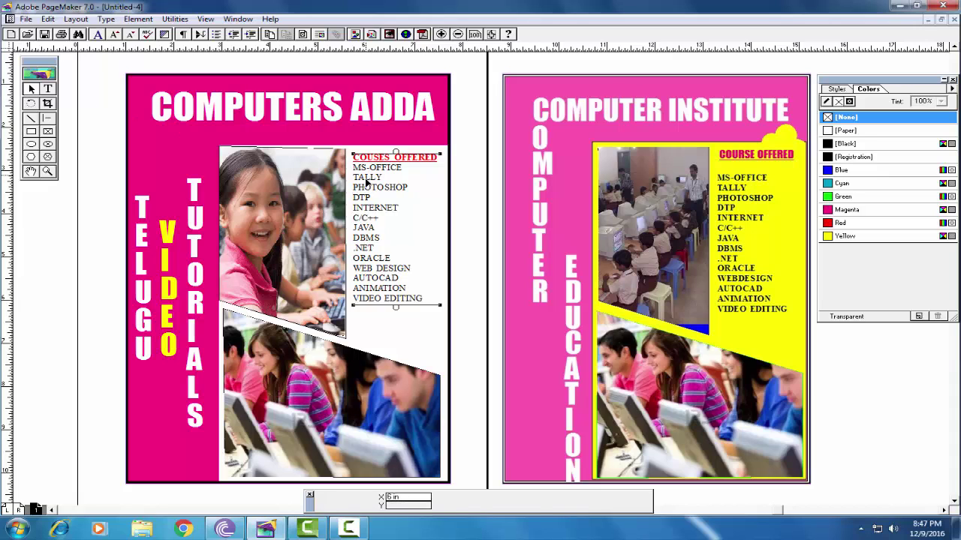
drag(367, 181, 368, 191)
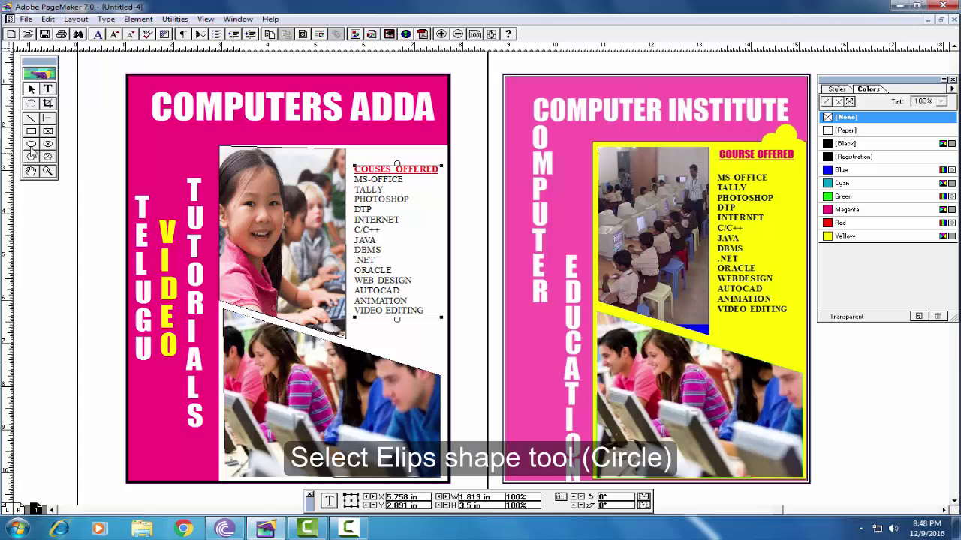
- Draw a circle about 0.45 in wide on the white area's upper edge above "OFFERED" and color its line and fill [Paper]
click(31, 147)
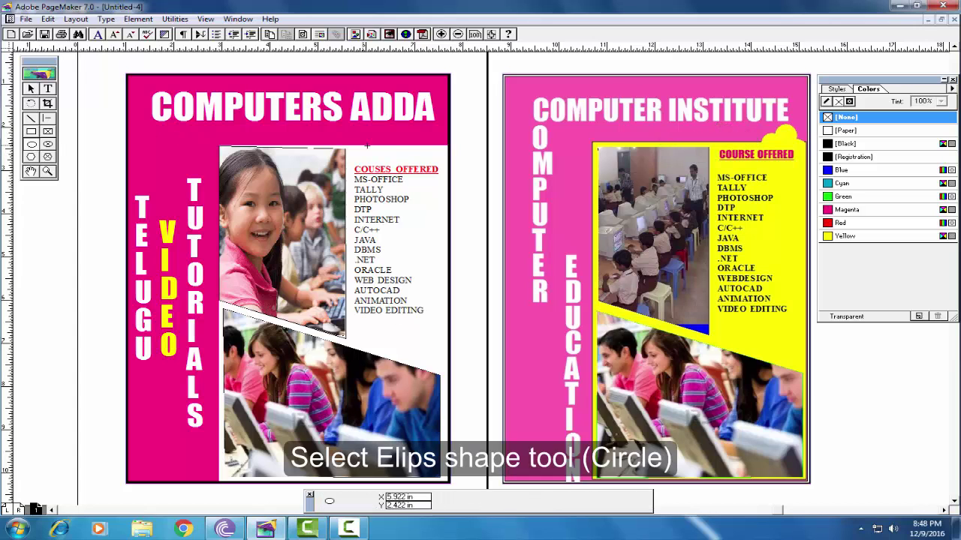
drag(405, 134, 427, 154)
click(849, 102)
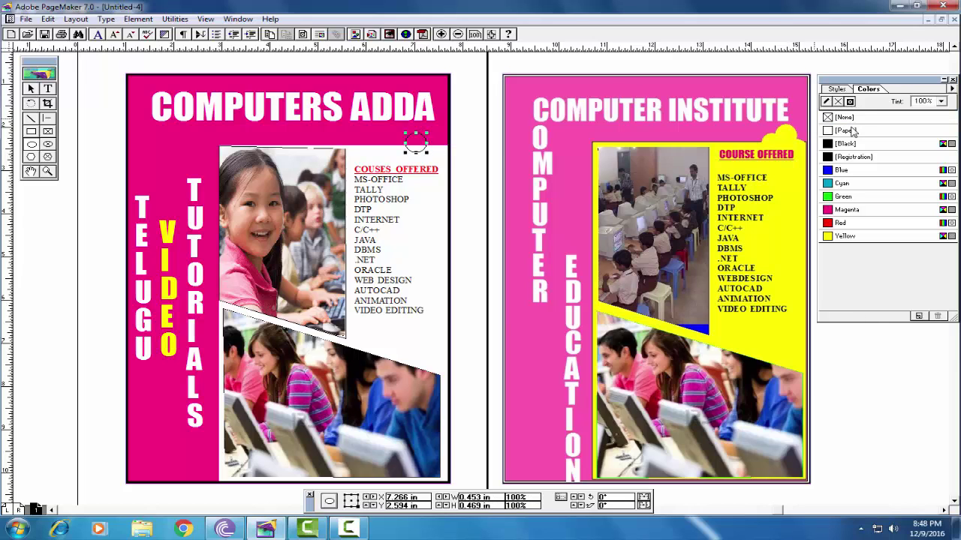
click(851, 131)
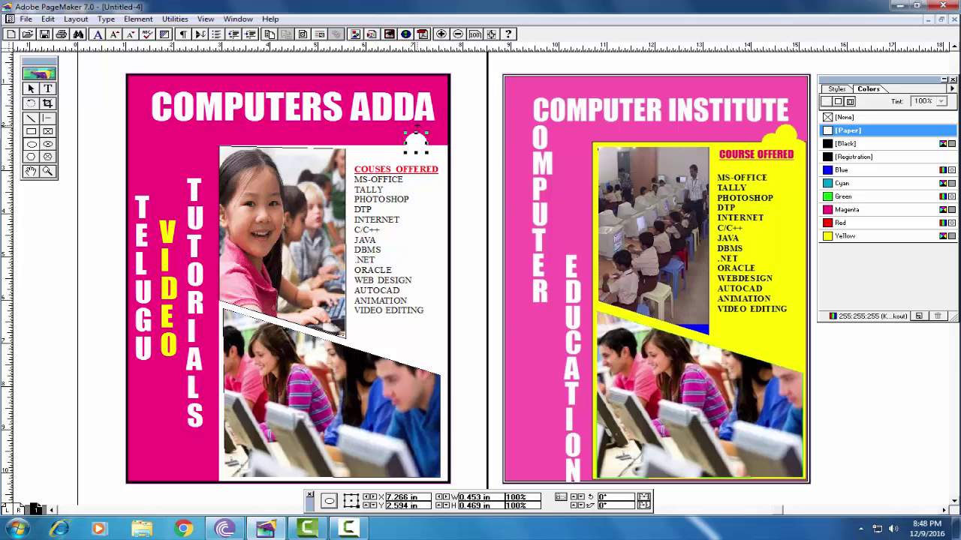
- Add an overlapping ellipse about 0.44 by 0.53 in to the right of the first circle, with line and fill in [Paper]
drag(417, 126, 440, 149)
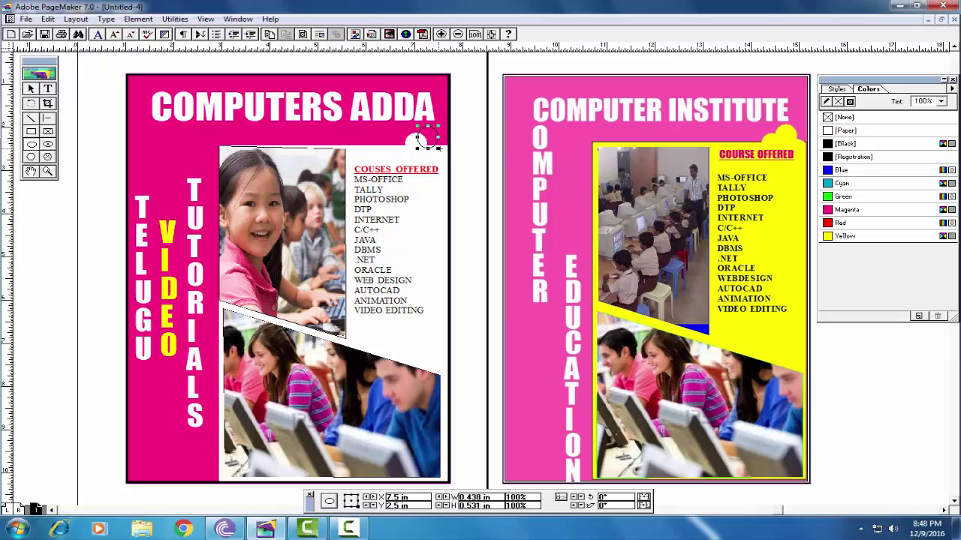
click(850, 102)
click(848, 132)
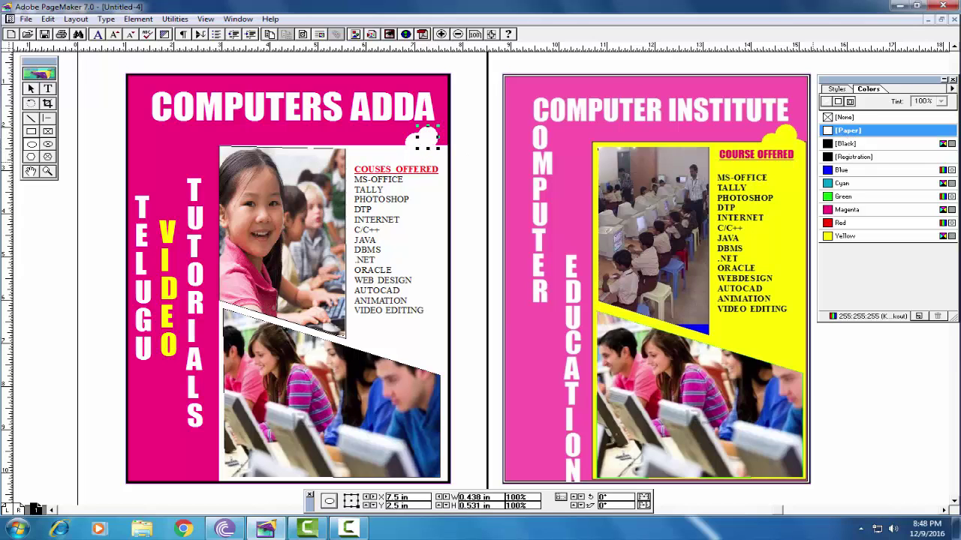
- Add a smaller ellipse about 0.31 by 0.34 in at the right end of the cloud shape and color it [Paper]
drag(429, 135, 445, 153)
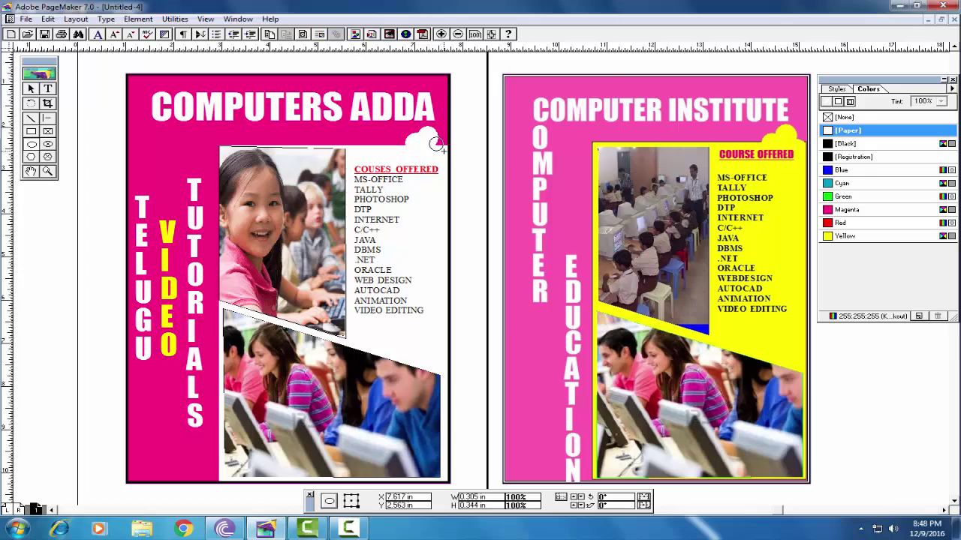
click(851, 132)
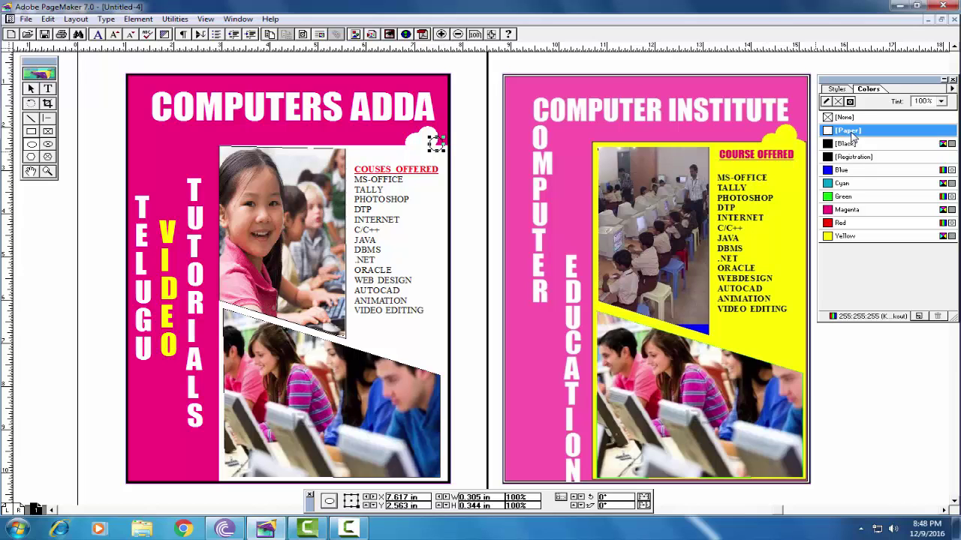
click(389, 158)
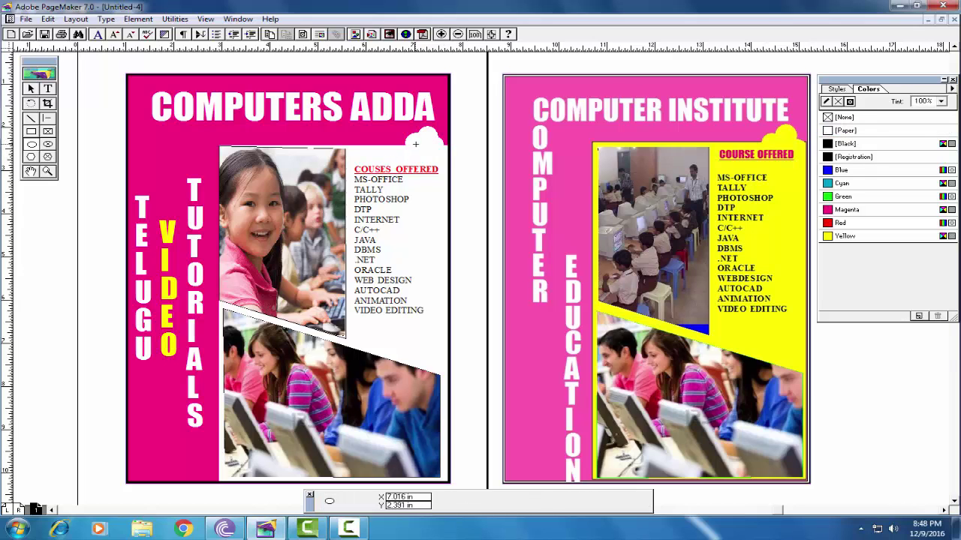